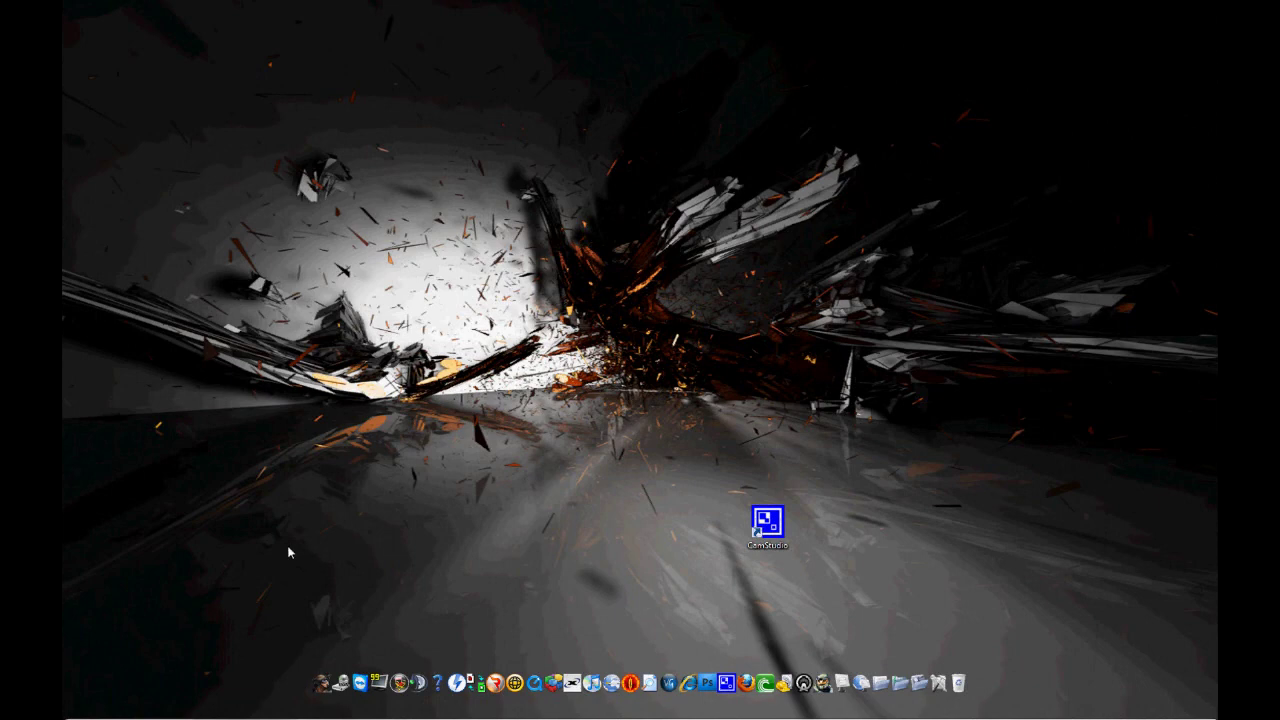
- Launch Mozilla Firefox from the Internet entry in the Start menu
{"action": "left_click", "coordinate": [82, 709]}
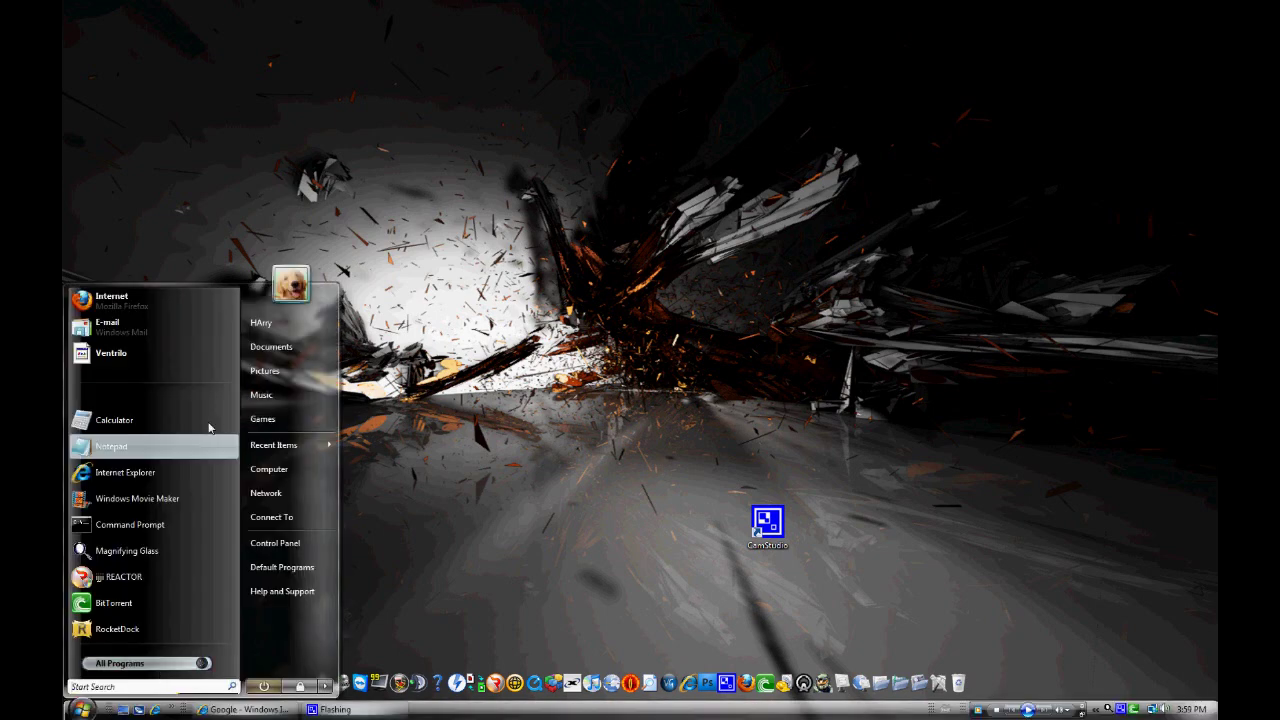
{"action": "left_click", "coordinate": [198, 304]}
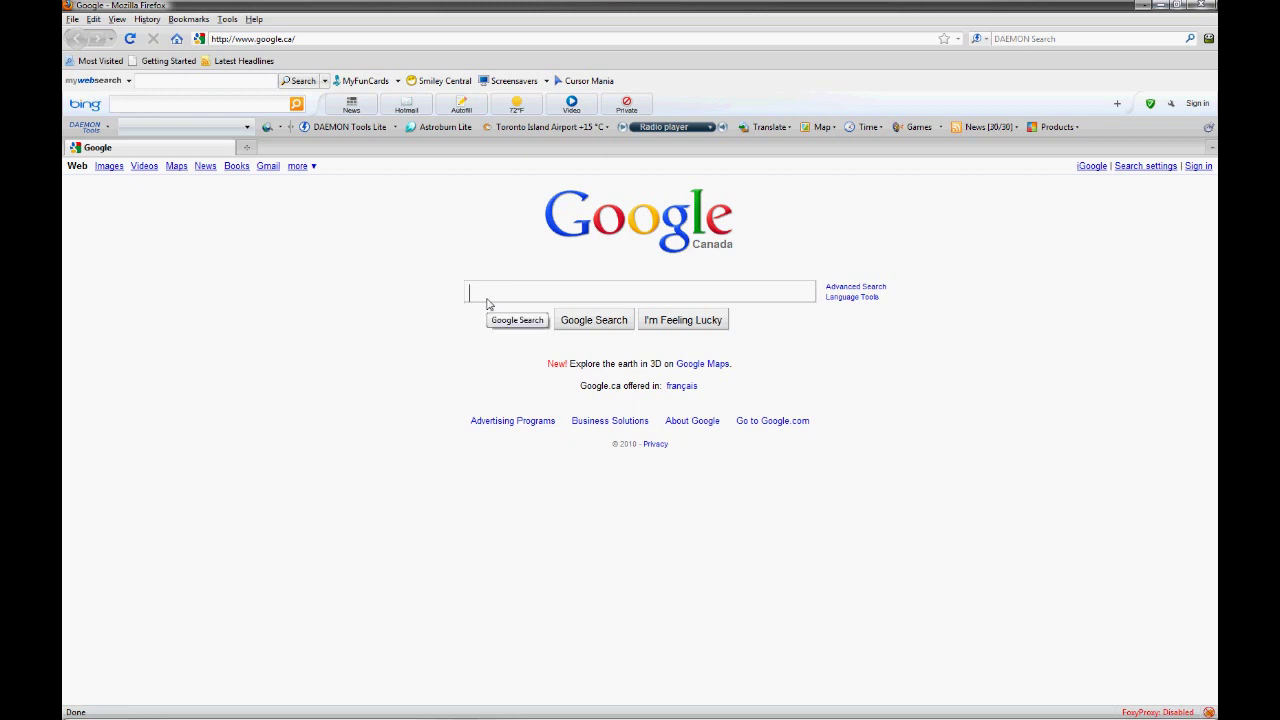
- Search Google for 'foxyproxy' using the autocomplete suggestion from 'foxy'
{"action": "type", "text": "f"}
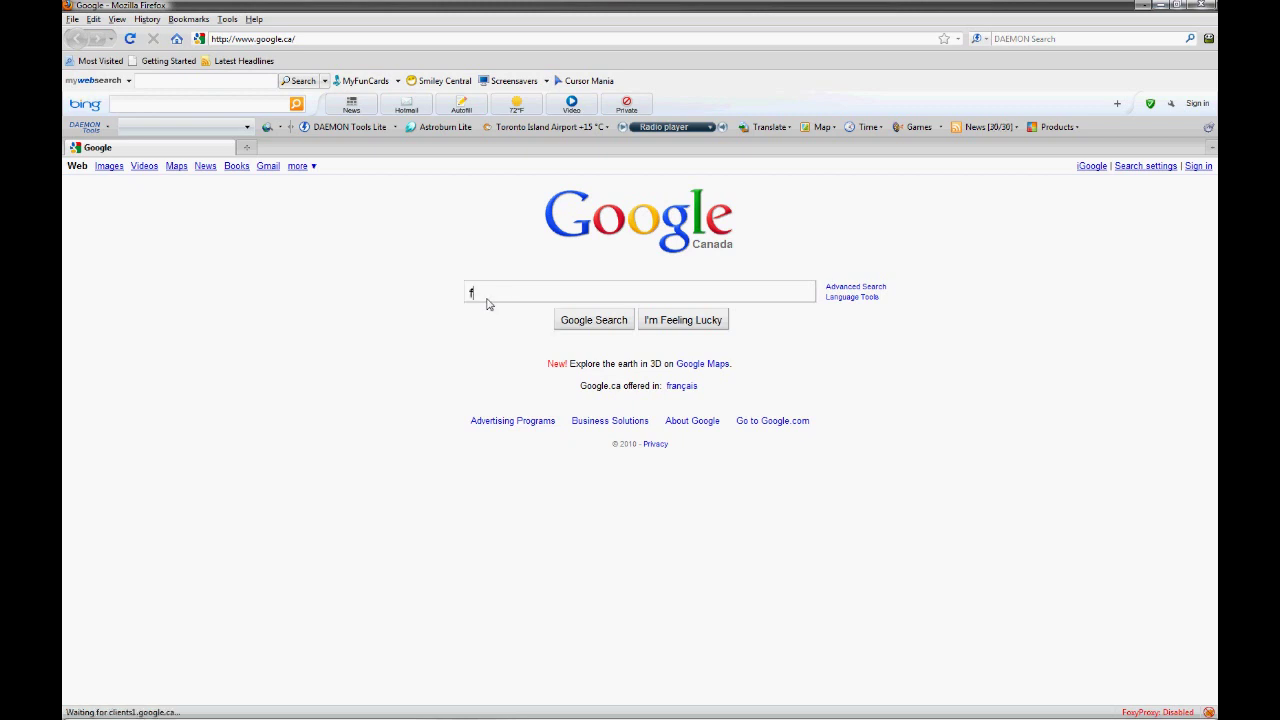
{"action": "type", "text": "oxy"}
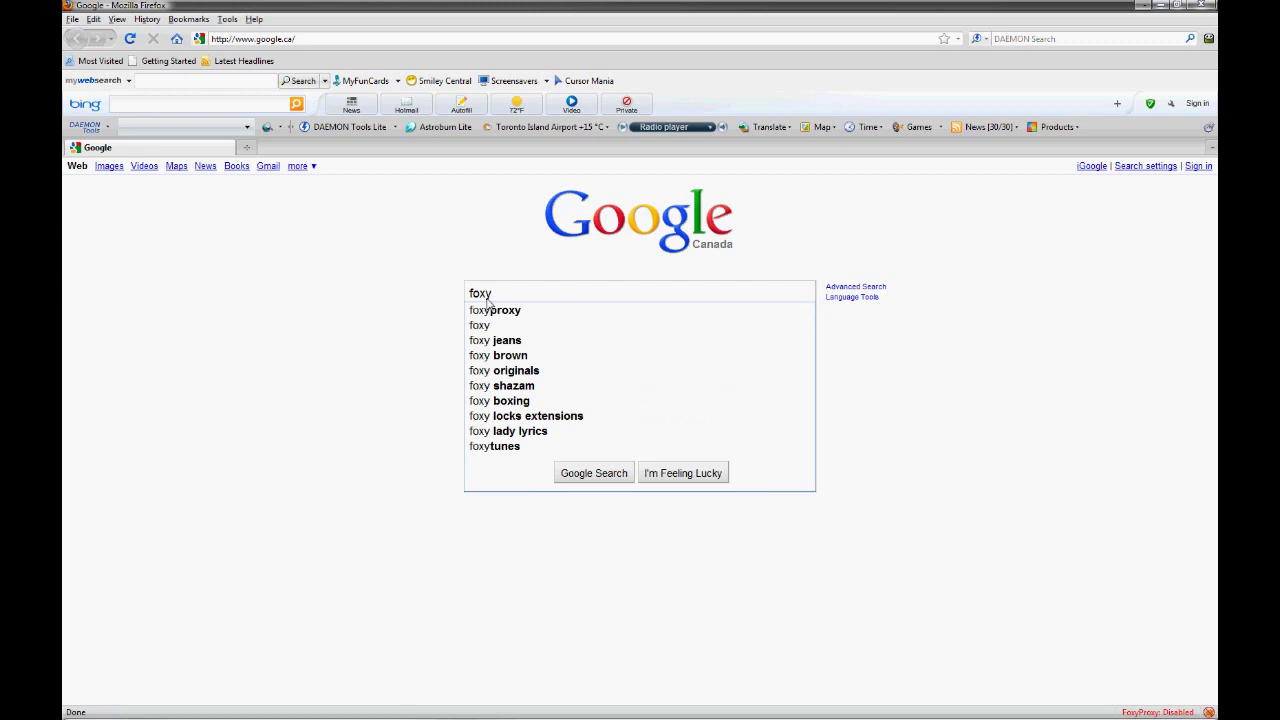
{"action": "key", "text": "Down"}
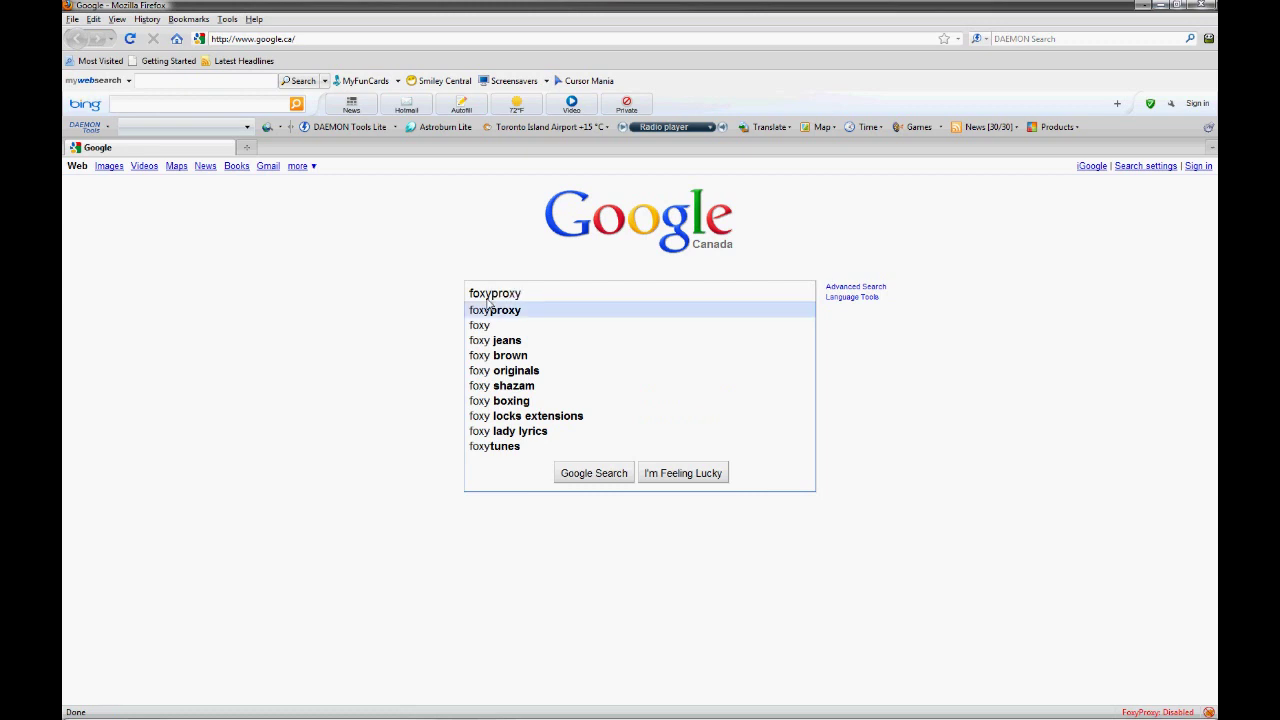
{"action": "left_click_drag", "start_coordinate": [489, 305], "coordinate": [482, 292]}
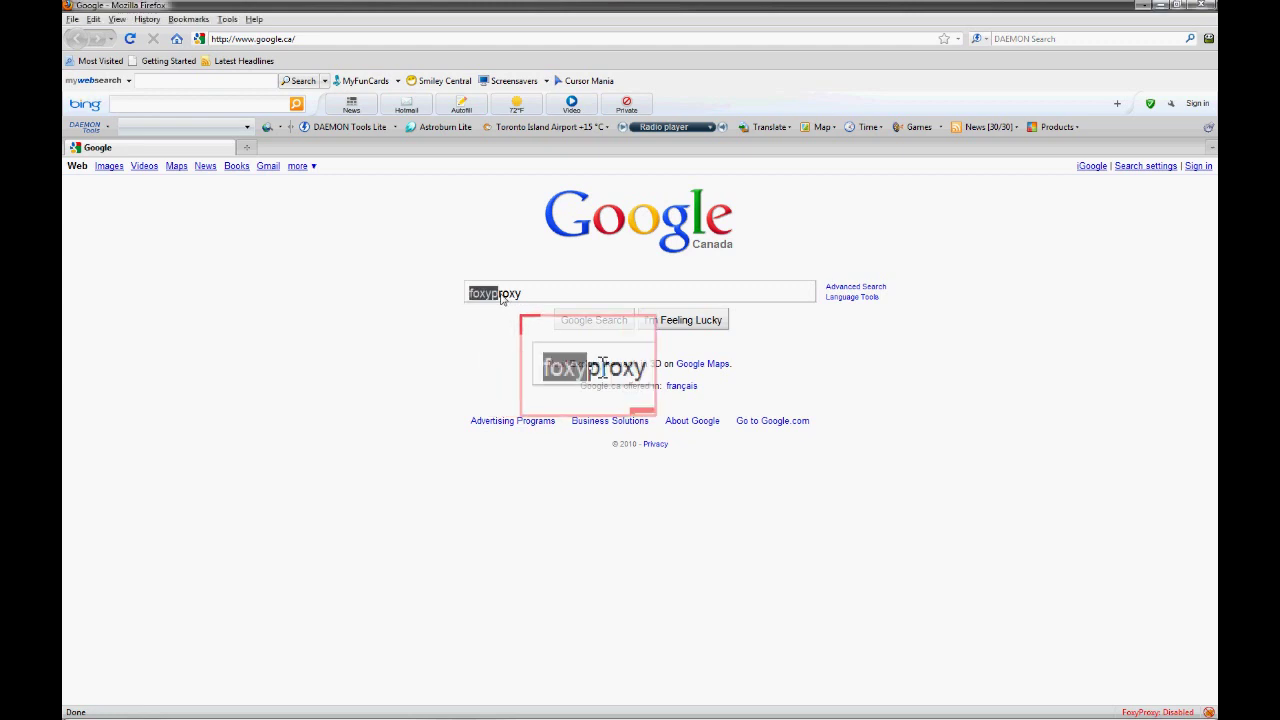
{"action": "left_click_drag", "start_coordinate": [469, 293], "coordinate": [522, 300]}
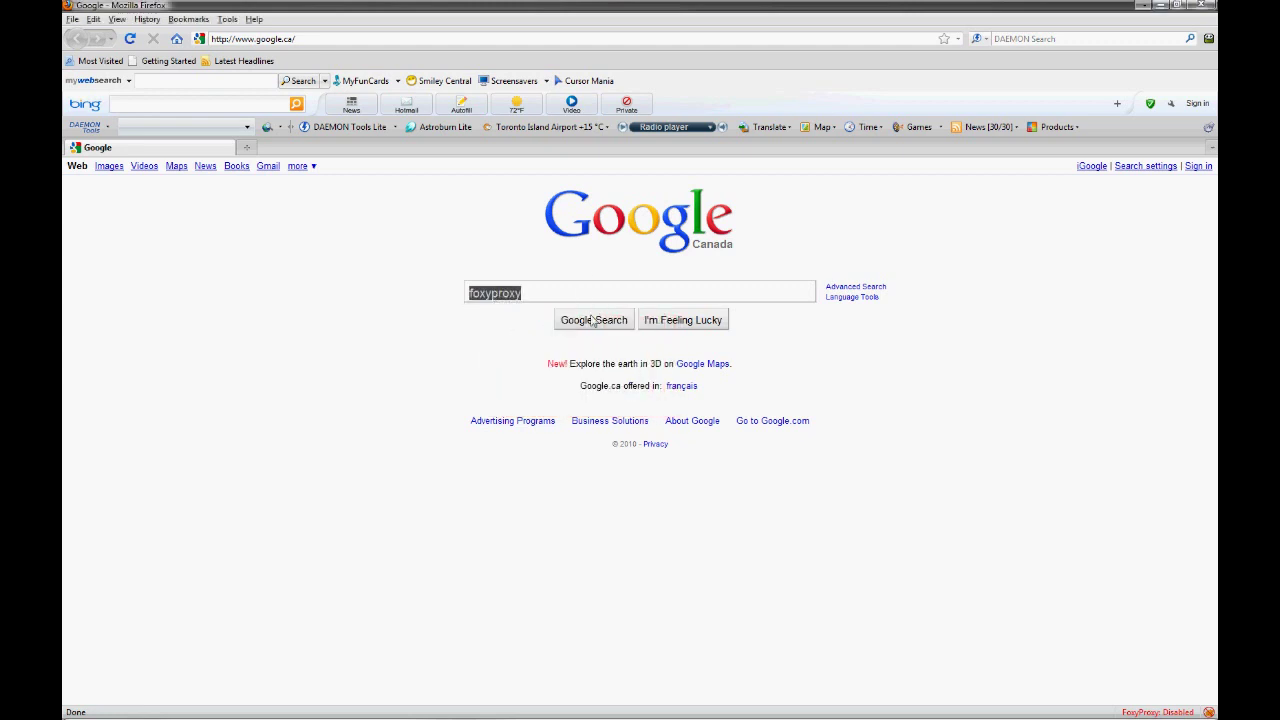
{"action": "left_click", "coordinate": [590, 321]}
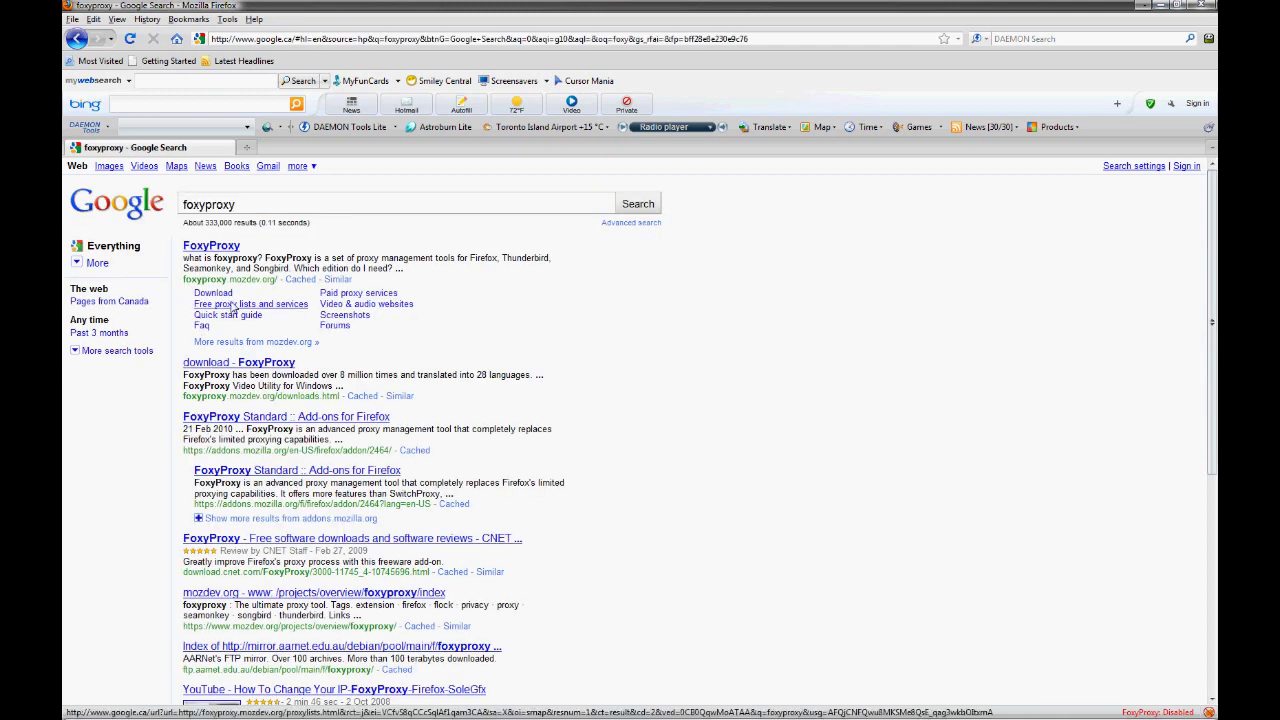
{"action": "left_click", "coordinate": [210, 248]}
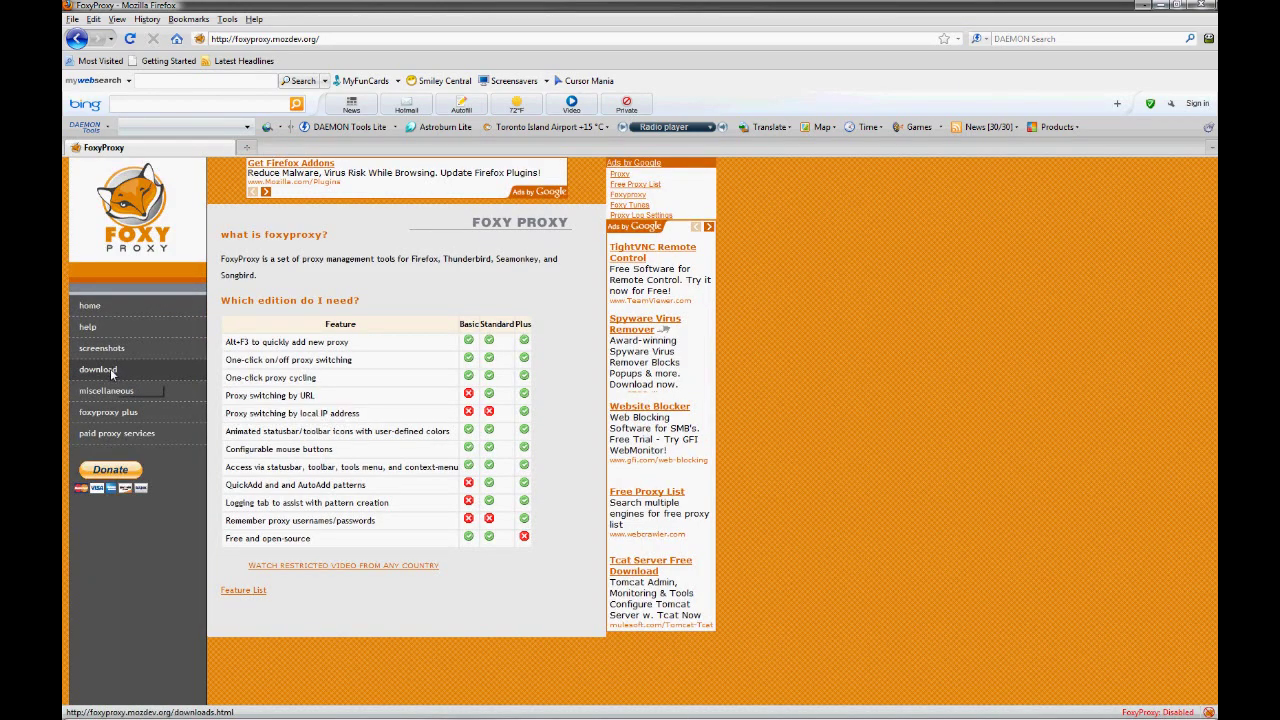
{"action": "left_click", "coordinate": [110, 368]}
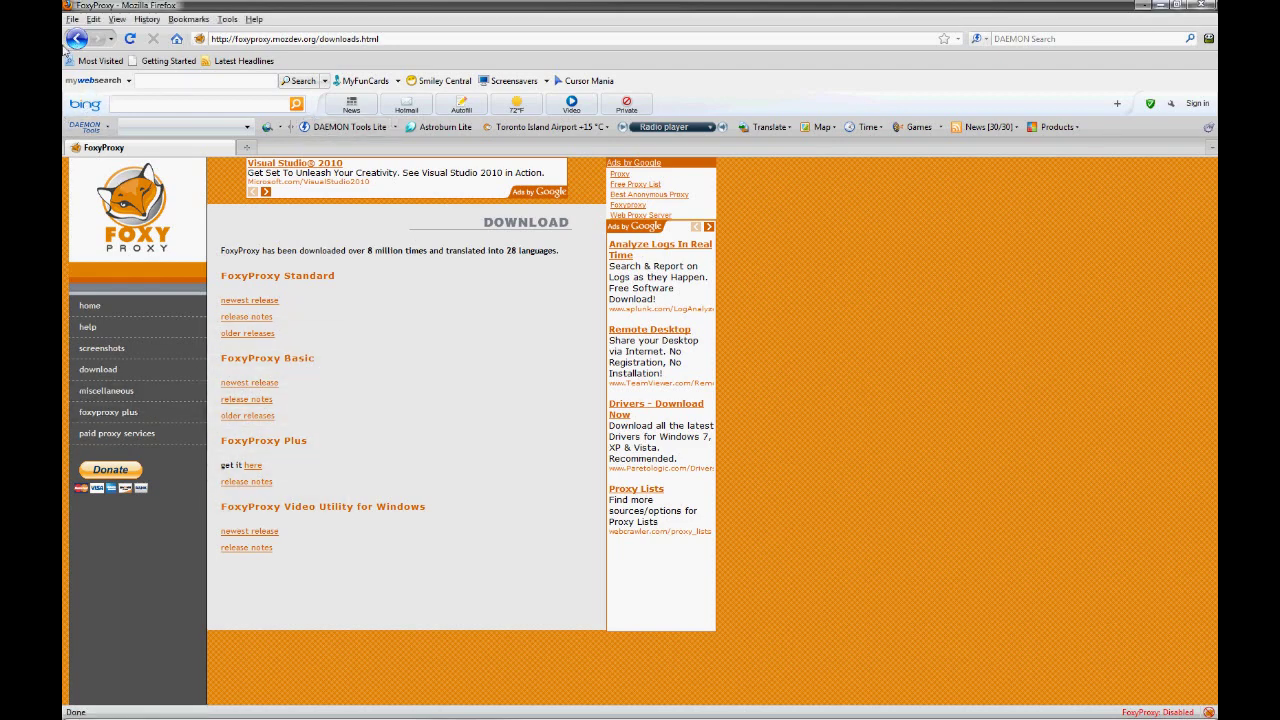
{"action": "left_click", "coordinate": [76, 39]}
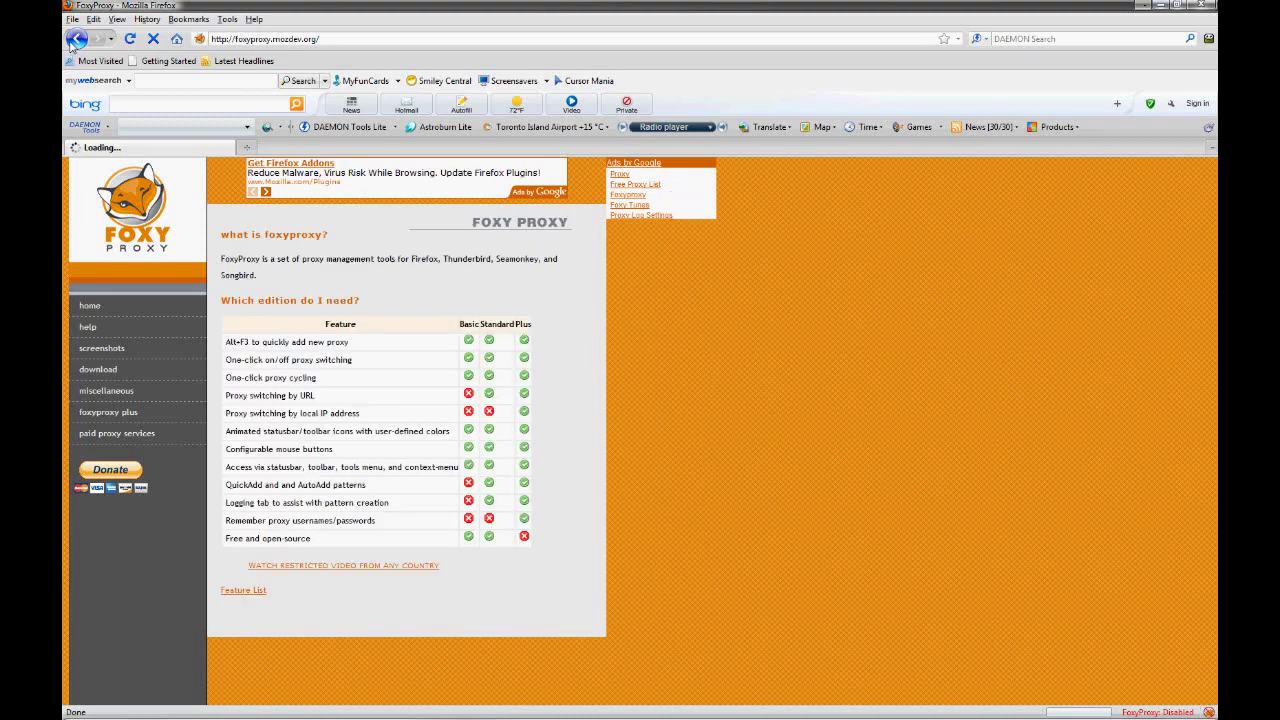
{"action": "left_click", "coordinate": [72, 40]}
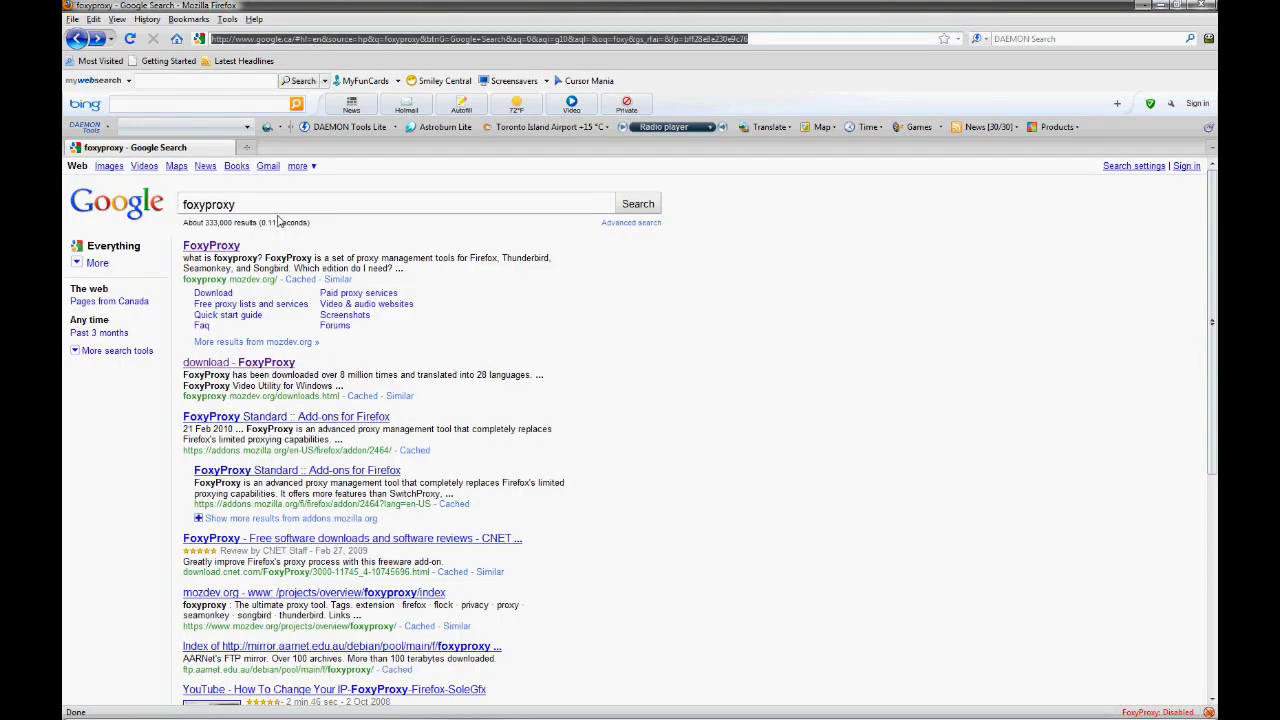
{"action": "double_click", "coordinate": [278, 212]}
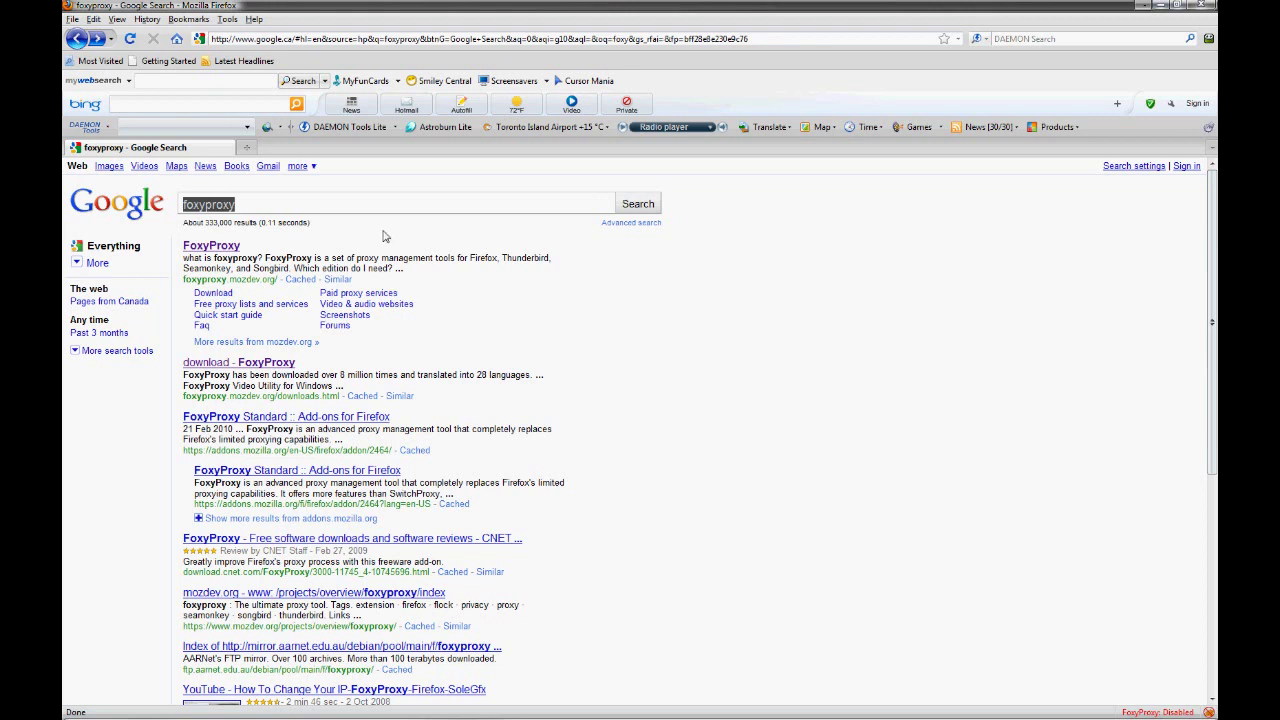
- Search Google for 'proxy list' and scroll through the results
{"action": "type", "text": "pr"}
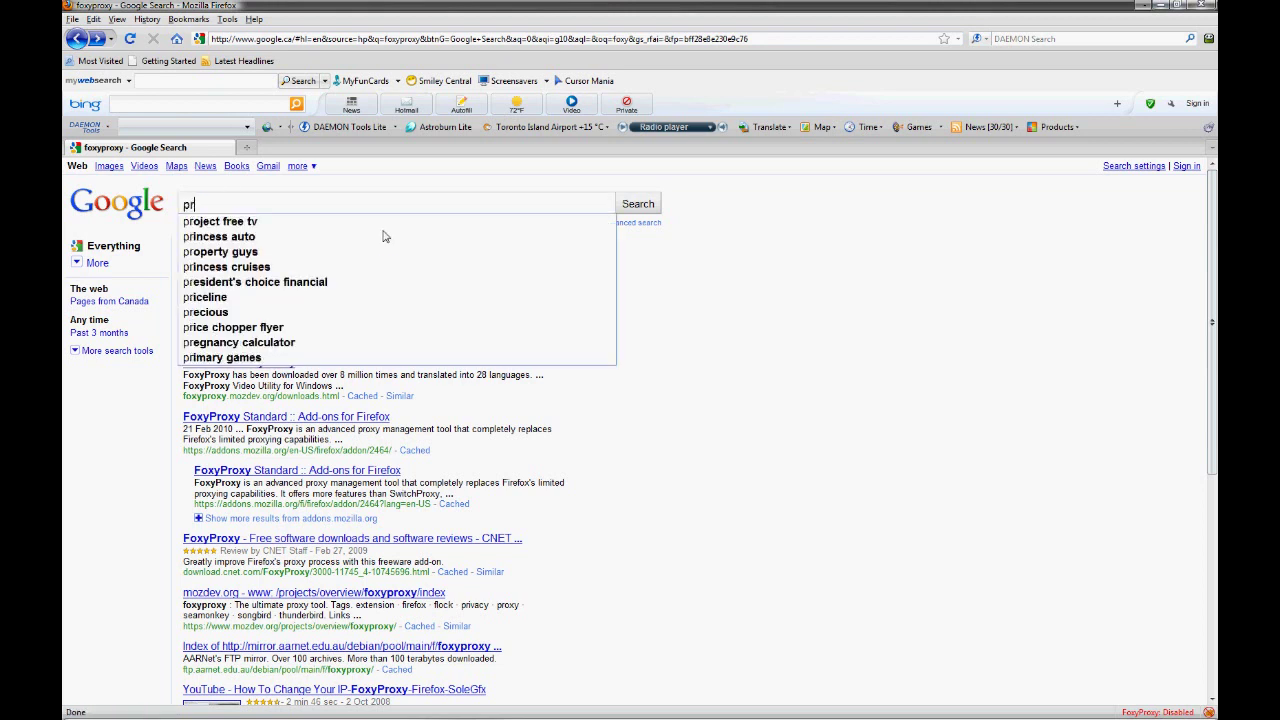
{"action": "type", "text": "oxyl"}
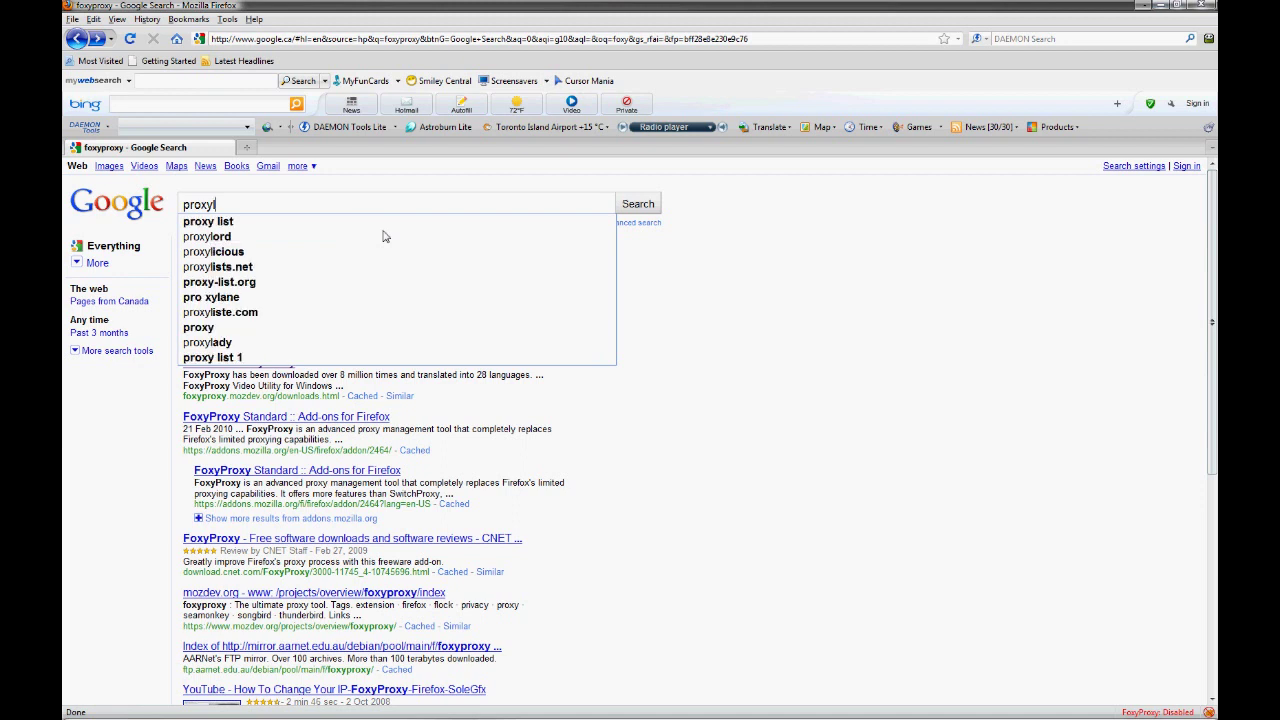
{"action": "key", "text": "Down"}
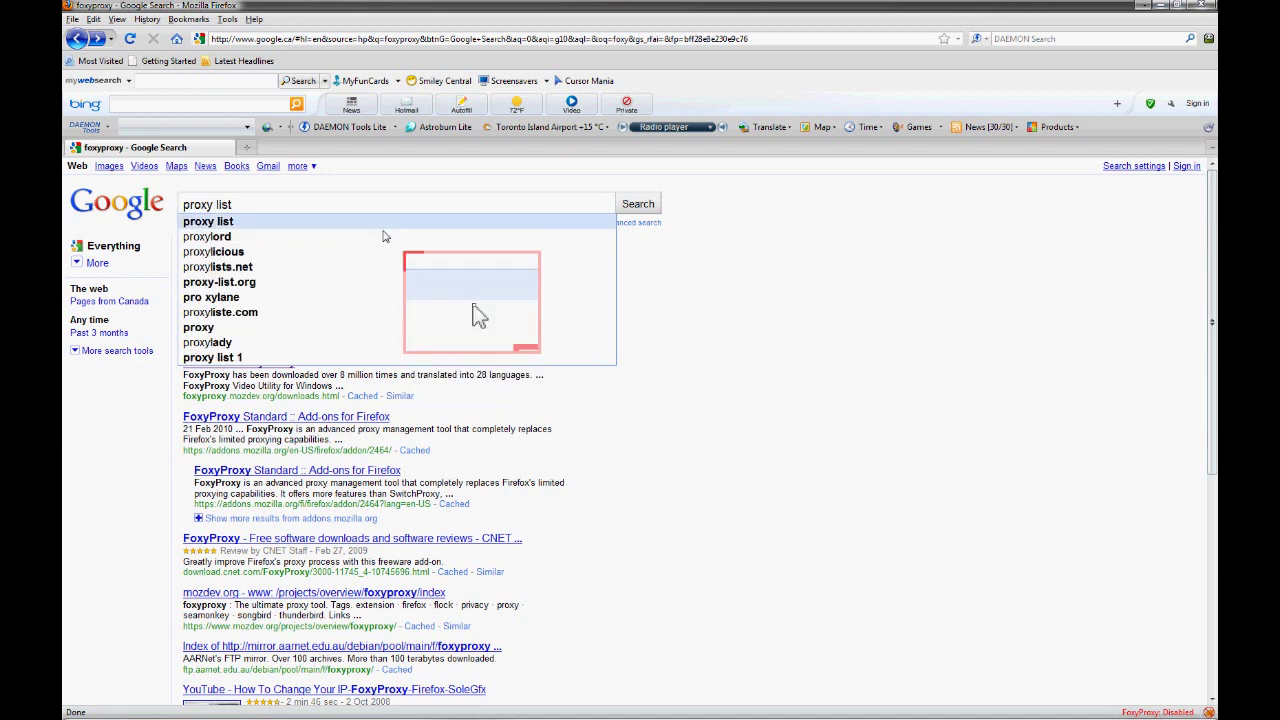
{"action": "left_click_drag", "start_coordinate": [232, 205], "coordinate": [183, 205]}
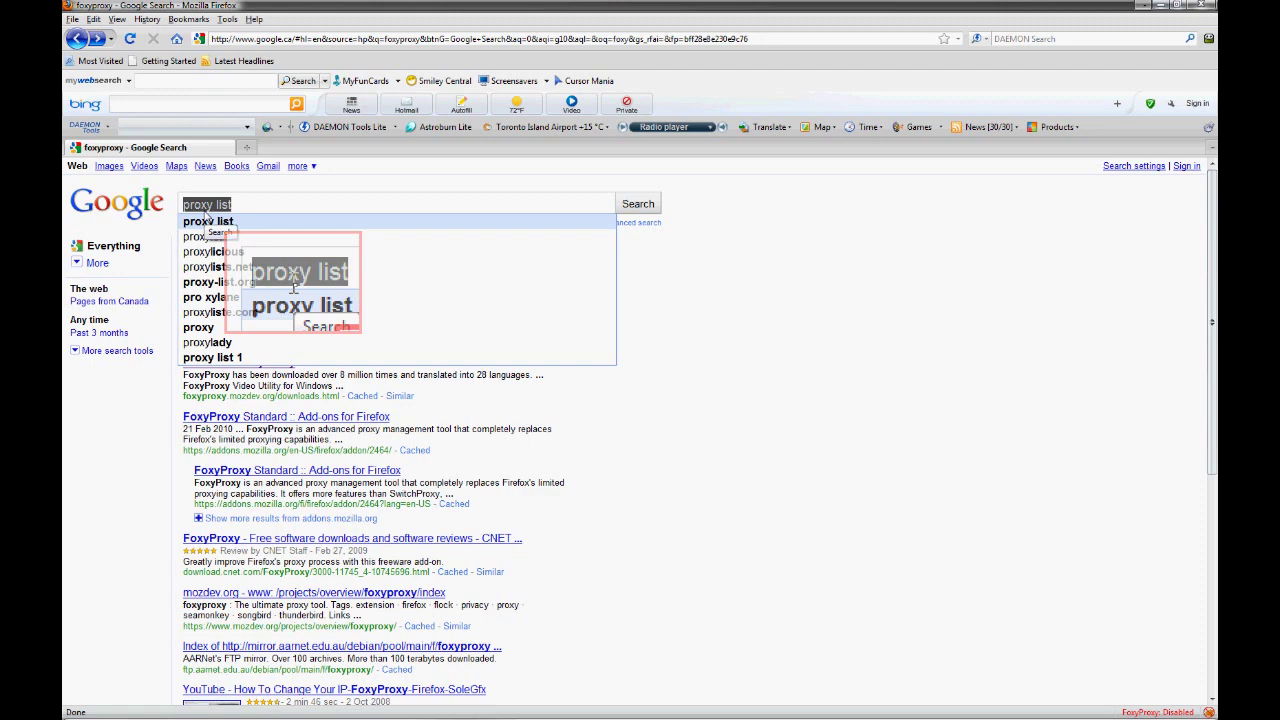
{"action": "left_click", "coordinate": [205, 216]}
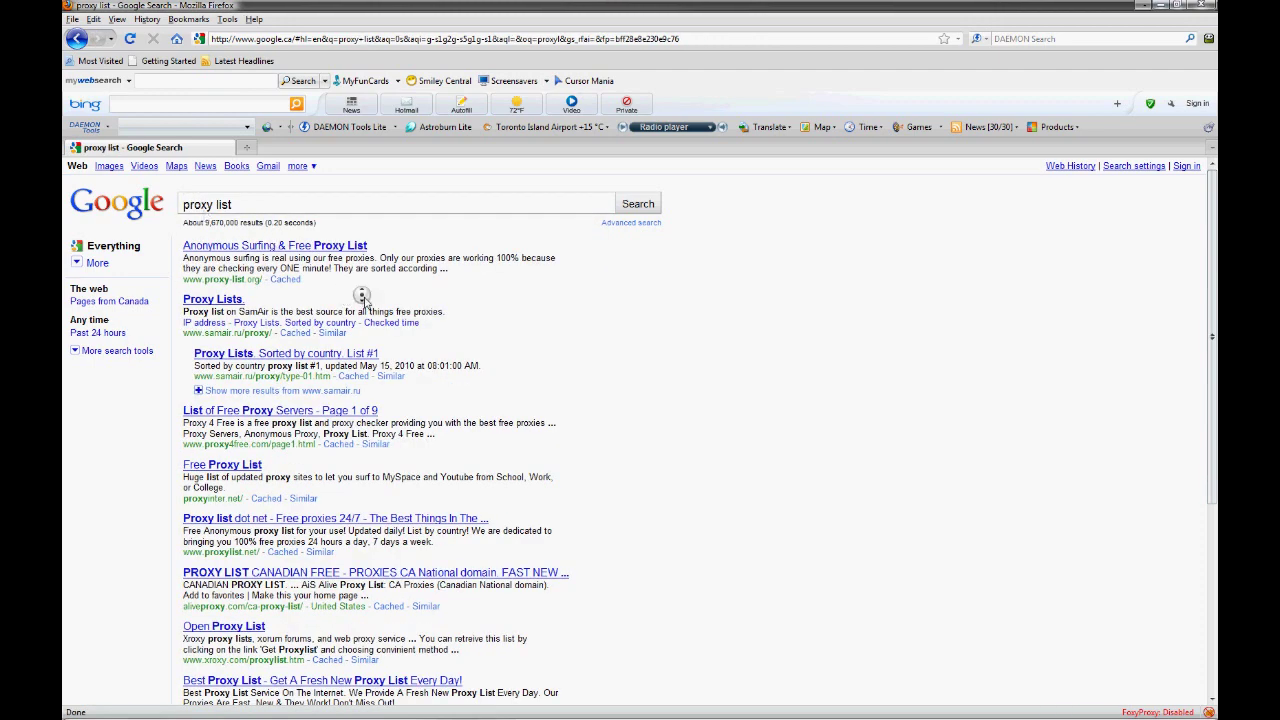
{"action": "scroll", "coordinate": [390, 288], "scroll_direction": "down", "scroll_amount": 2}
{"action": "scroll", "coordinate": [405, 278], "scroll_direction": "up", "scroll_amount": 2}
- Refine the query to 'proxylist' and look over the SamAir Proxy Lists result
{"action": "middle_click", "coordinate": [433, 267]}
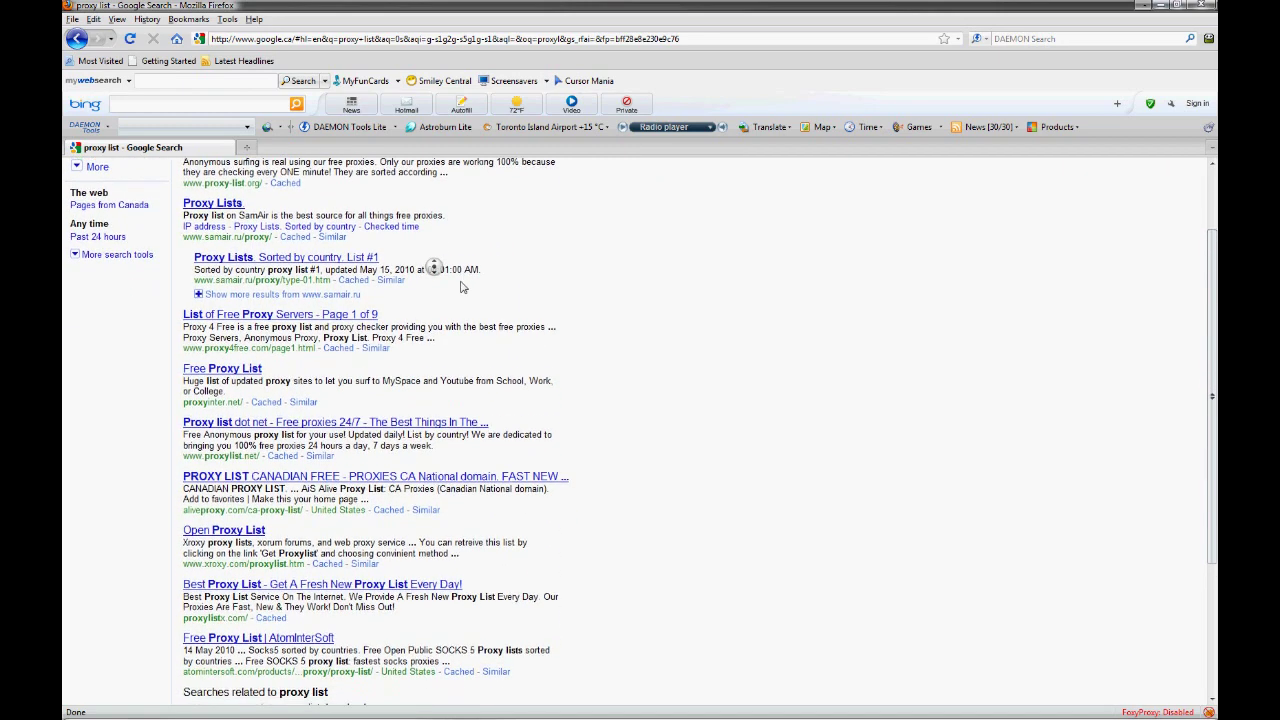
{"action": "left_click", "coordinate": [463, 288]}
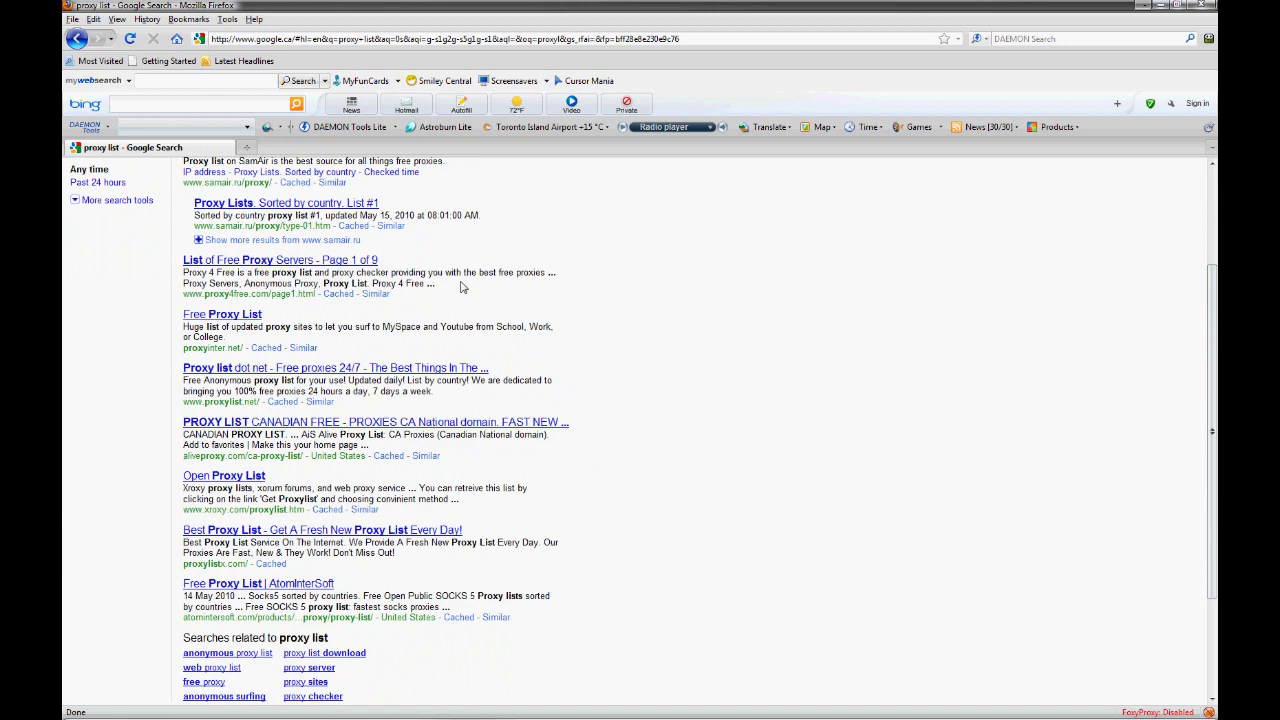
{"action": "scroll", "coordinate": [463, 288], "scroll_direction": "down", "scroll_amount": 2}
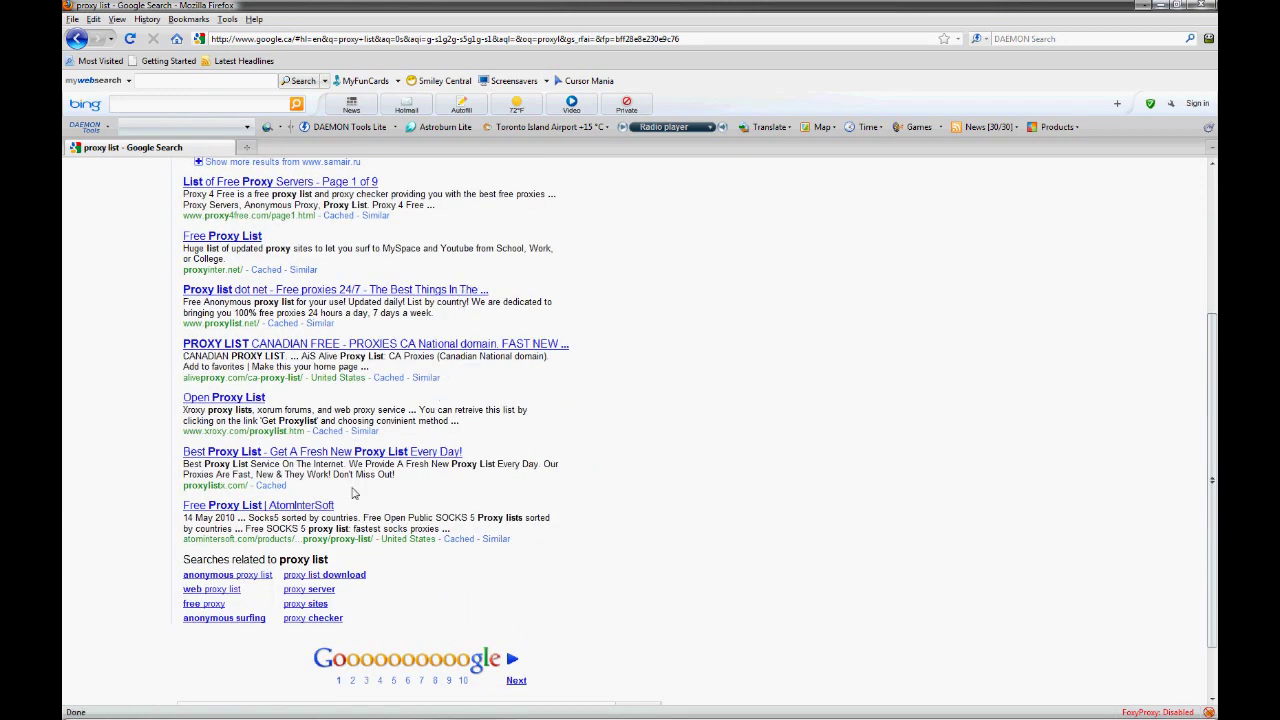
{"action": "scroll", "coordinate": [352, 492], "scroll_direction": "up", "scroll_amount": 6}
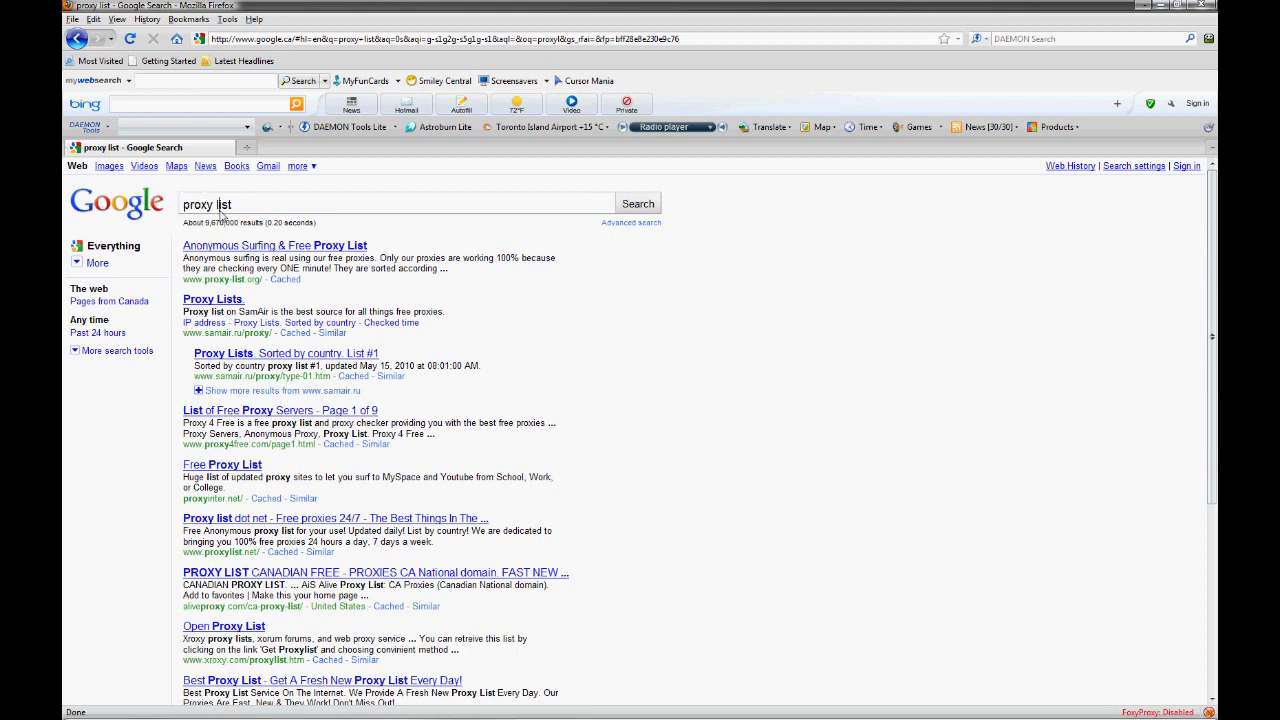
{"action": "key", "text": "BackSpace"}
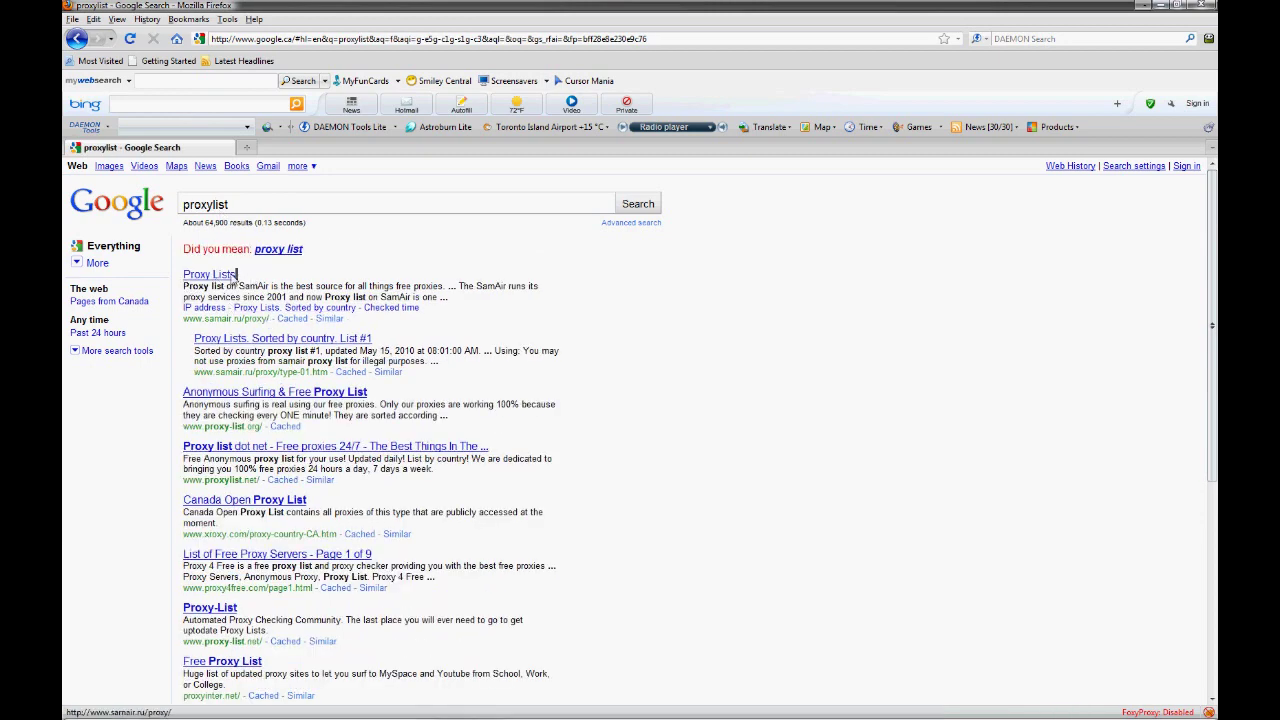
{"action": "left_click_drag", "start_coordinate": [252, 280], "coordinate": [188, 278]}
{"action": "left_click", "coordinate": [576, 320]}
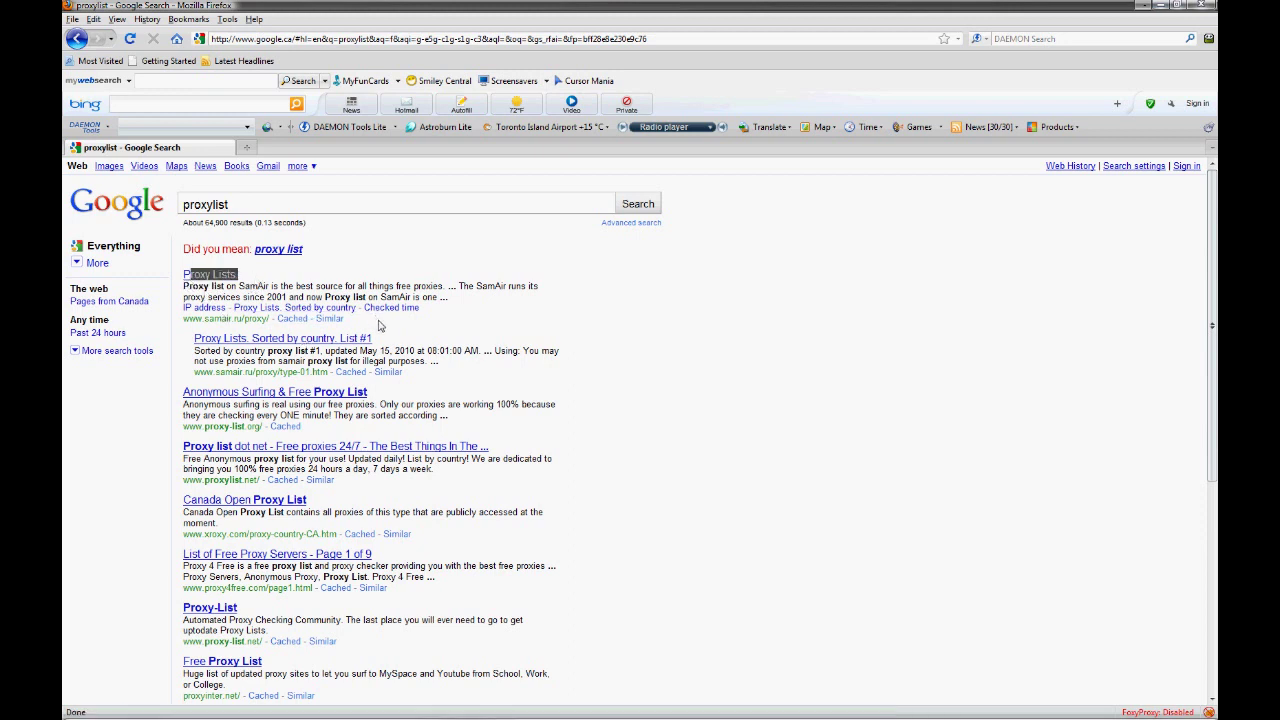
{"action": "left_click", "coordinate": [259, 317]}
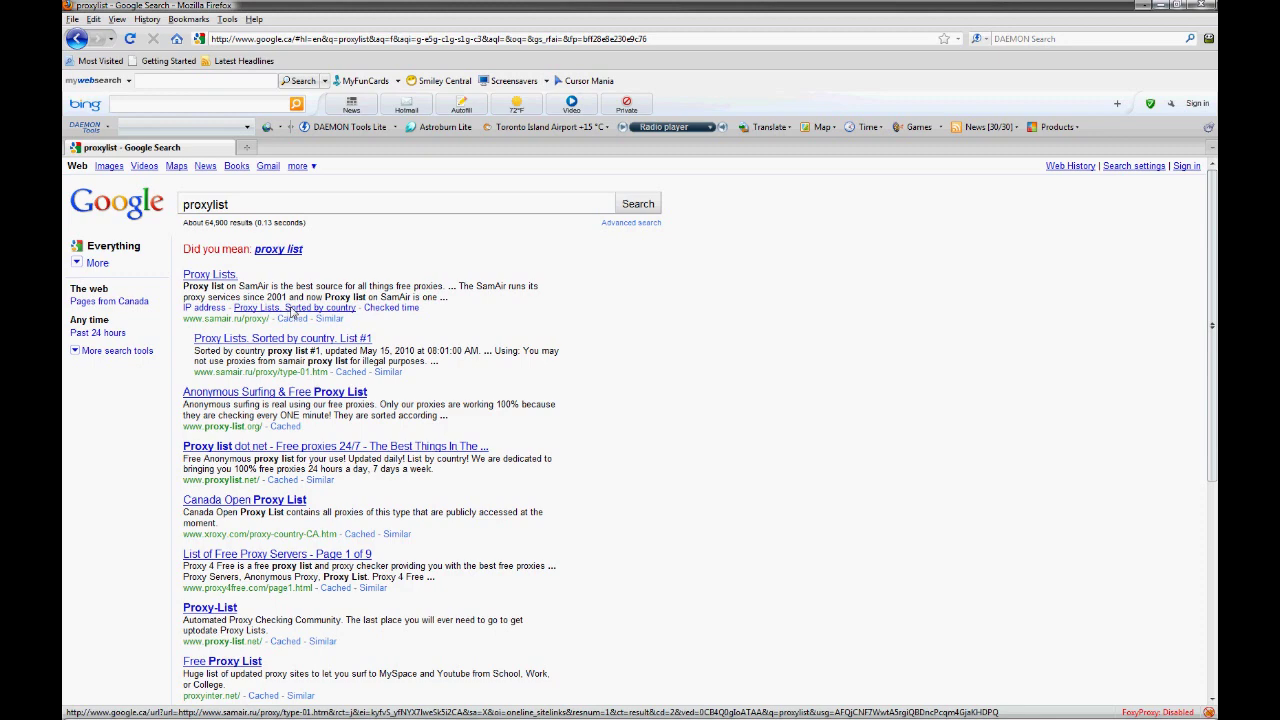
- Open SamAir's proxy list sorted by country and browse the proxy table rows
{"action": "left_click", "coordinate": [292, 308]}
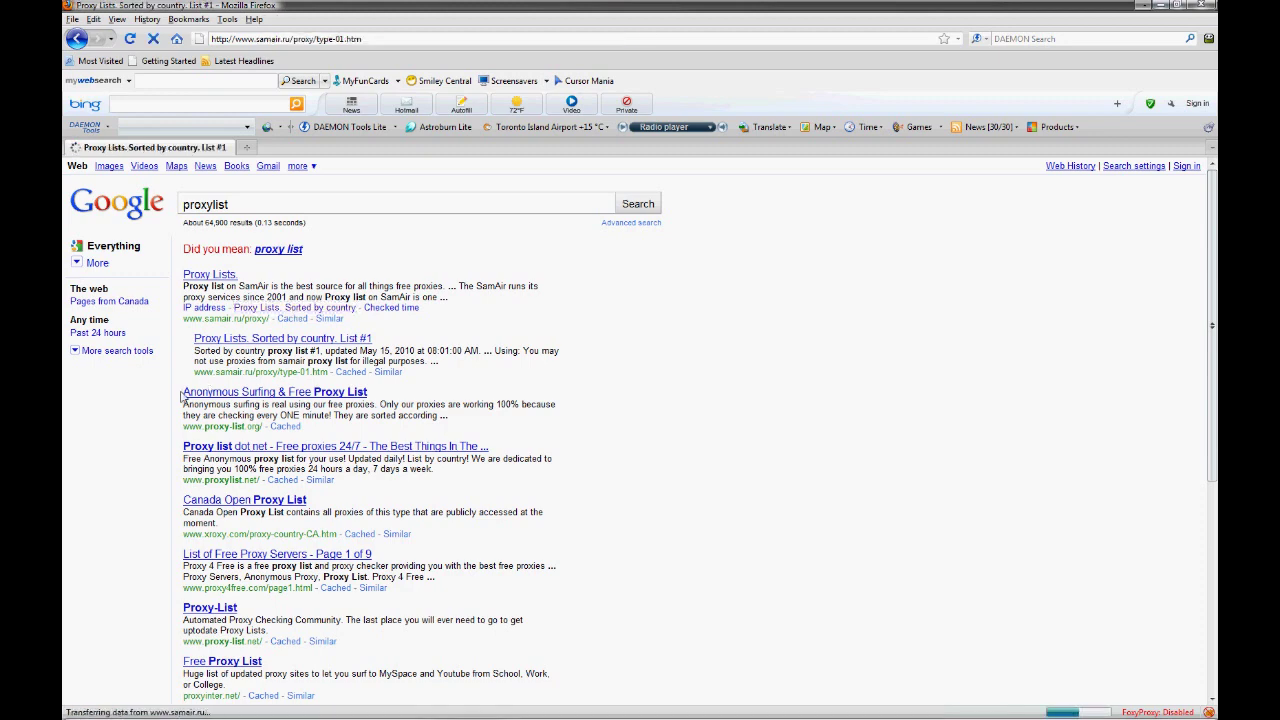
{"action": "scroll", "coordinate": [202, 364], "scroll_direction": "down", "scroll_amount": 3}
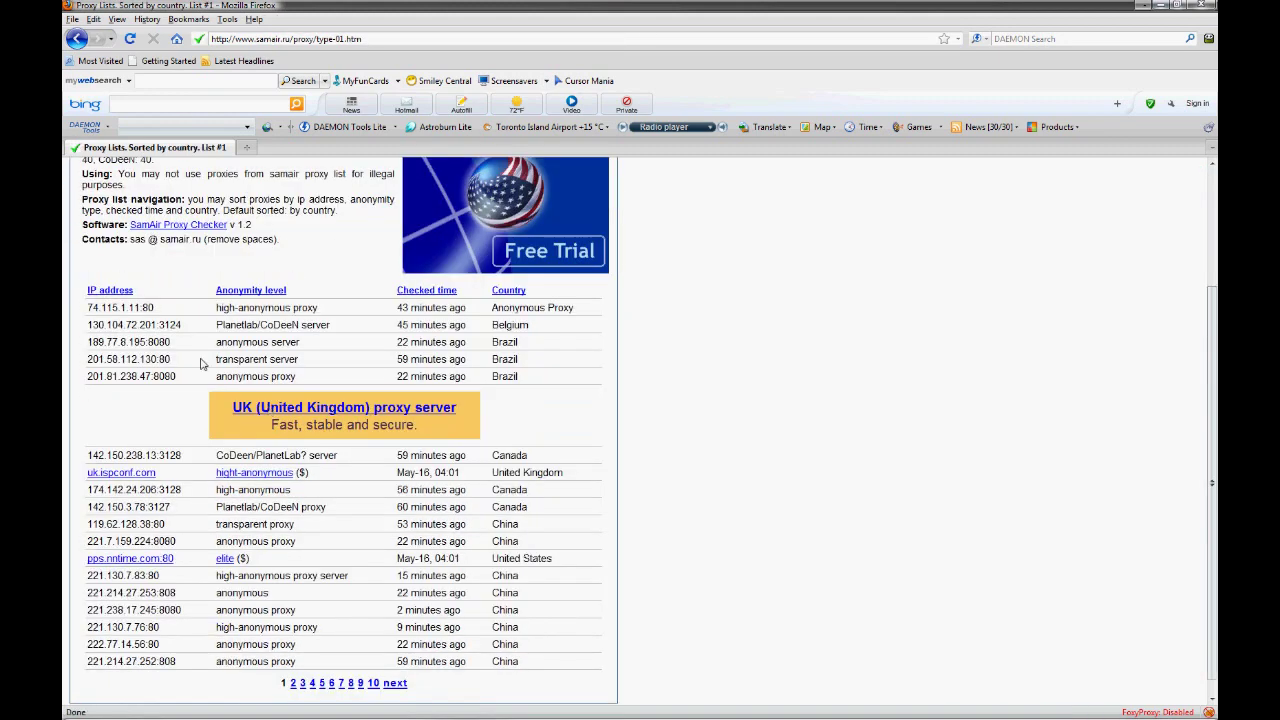
{"action": "left_click_drag", "start_coordinate": [110, 327], "coordinate": [389, 503]}
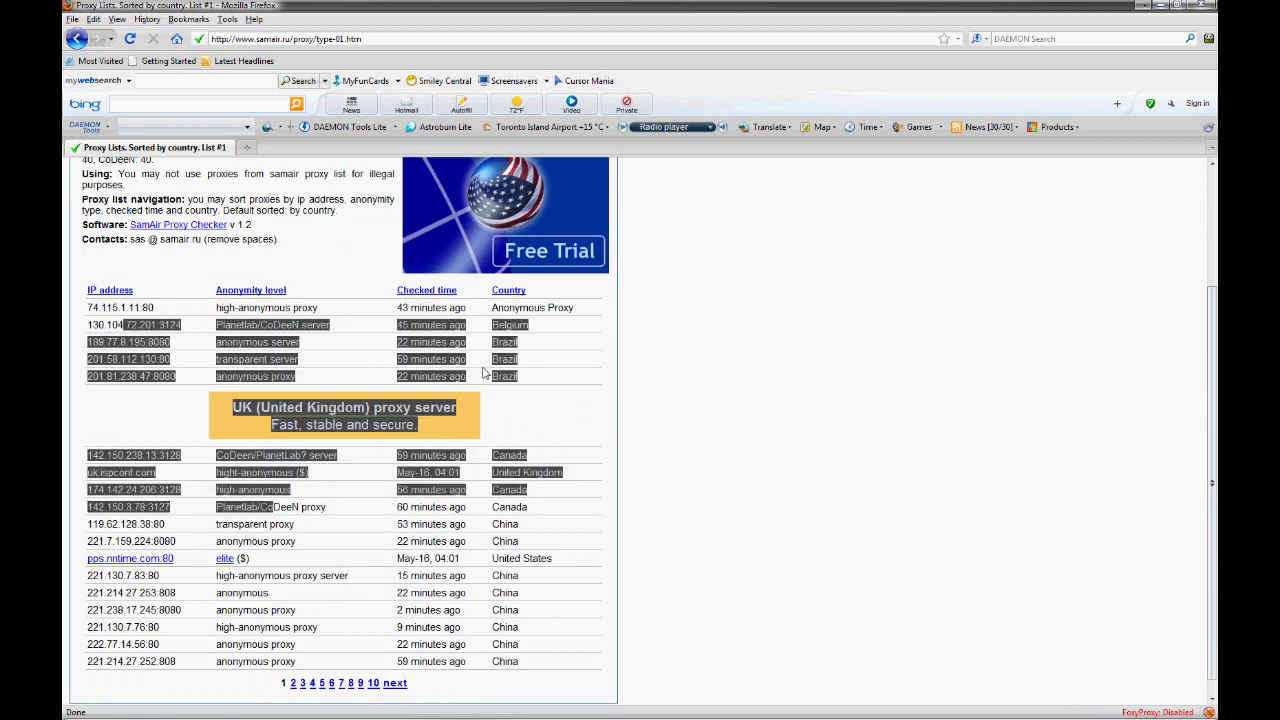
{"action": "left_click", "coordinate": [667, 420]}
{"action": "left_click_drag", "start_coordinate": [395, 337], "coordinate": [510, 375]}
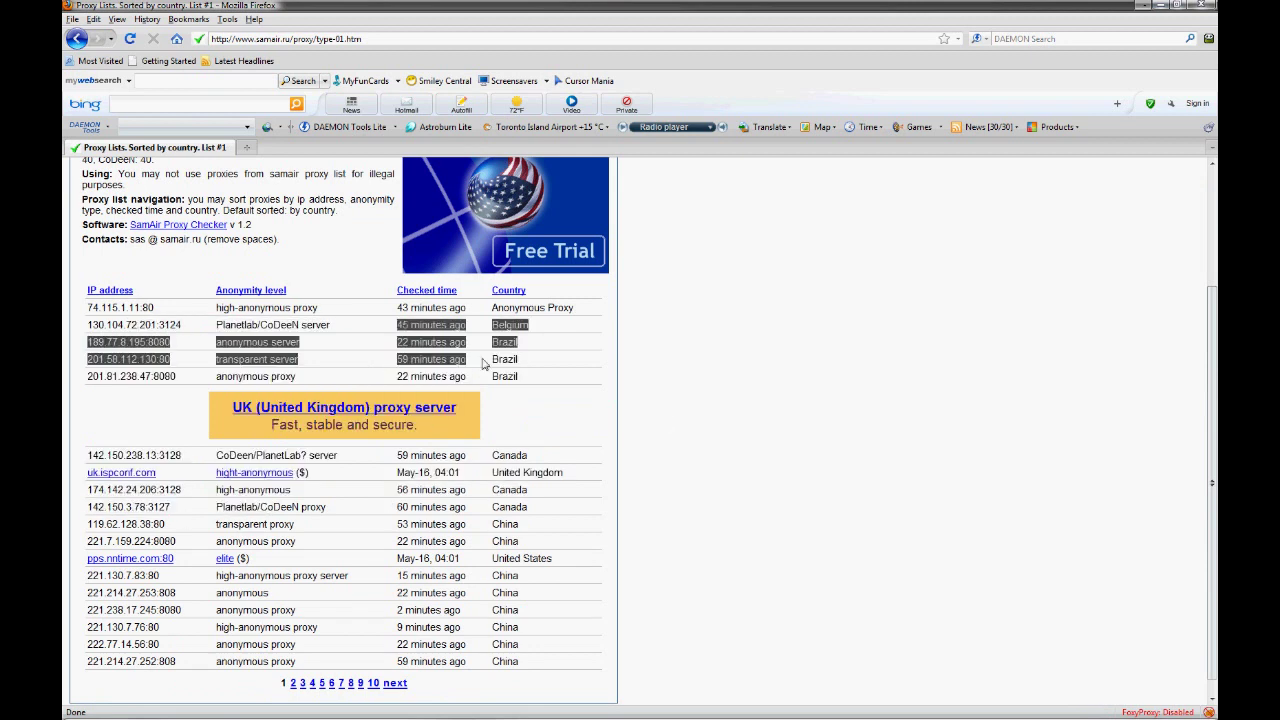
{"action": "left_click", "coordinate": [880, 494]}
{"action": "left_click_drag", "start_coordinate": [390, 381], "coordinate": [485, 388]}
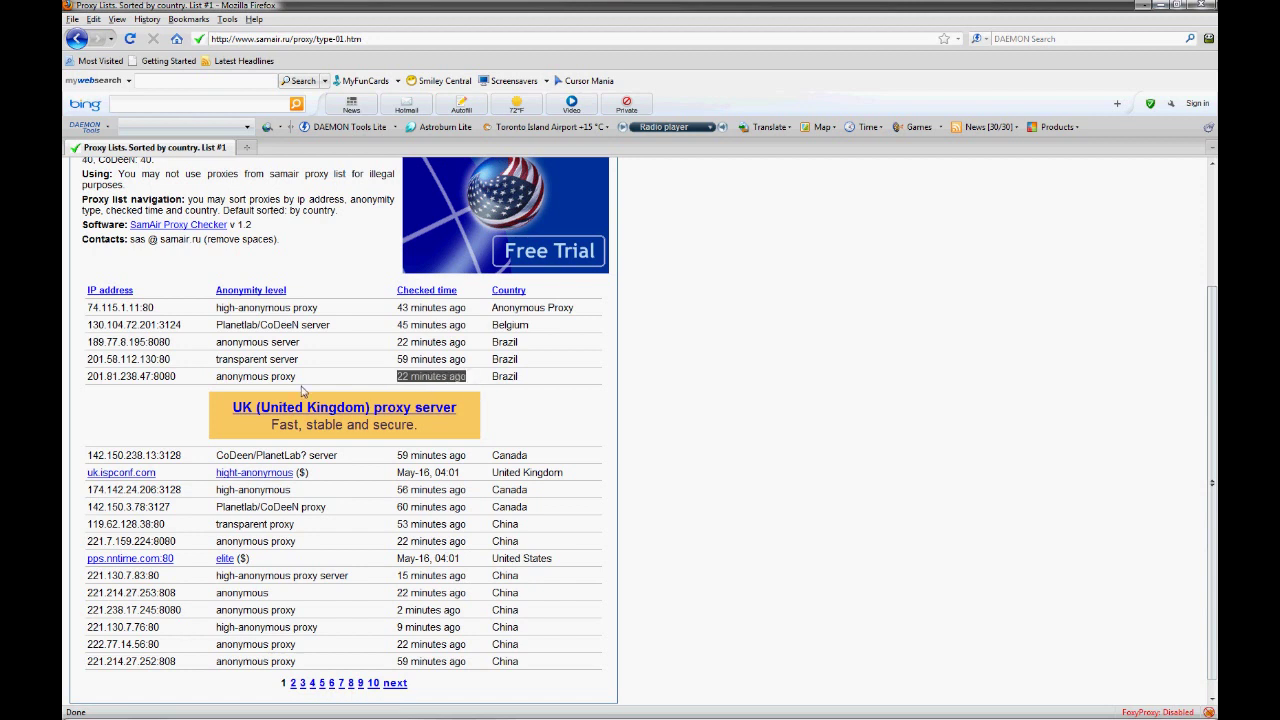
{"action": "left_click_drag", "start_coordinate": [173, 378], "coordinate": [158, 378]}
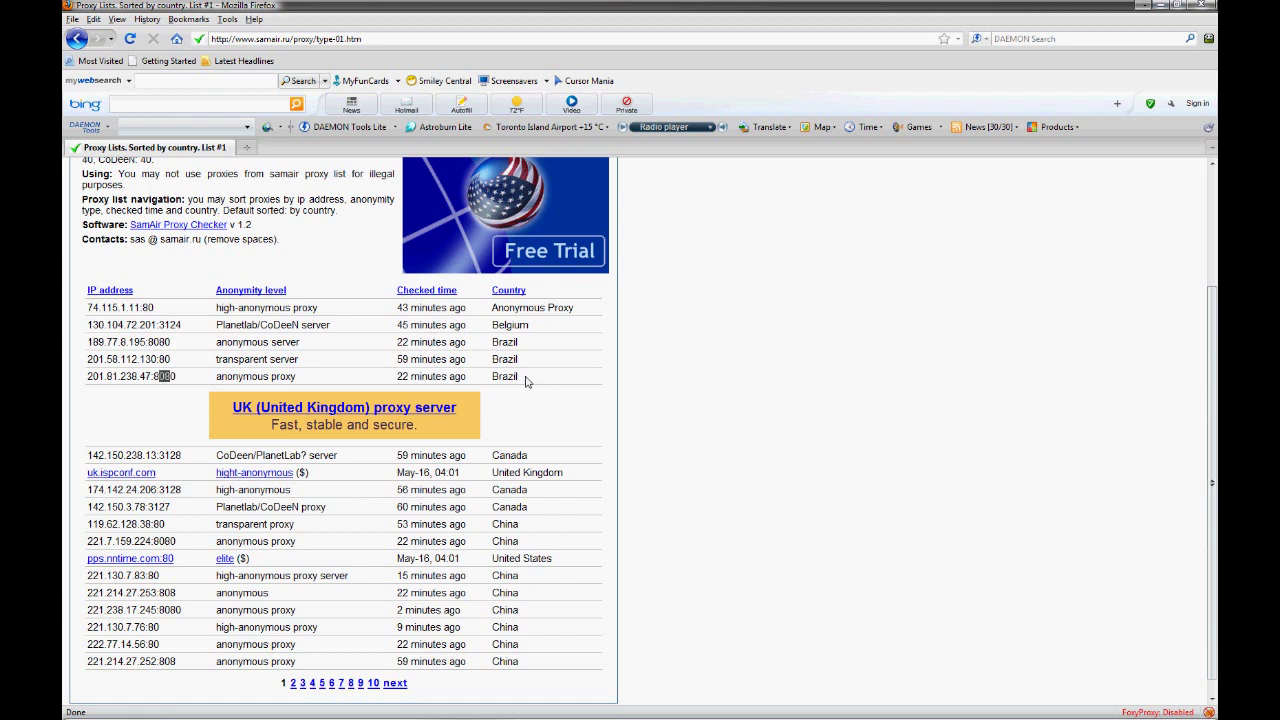
{"action": "left_click_drag", "start_coordinate": [534, 377], "coordinate": [498, 377]}
{"action": "scroll", "coordinate": [682, 542], "scroll_direction": "down", "scroll_amount": 1}
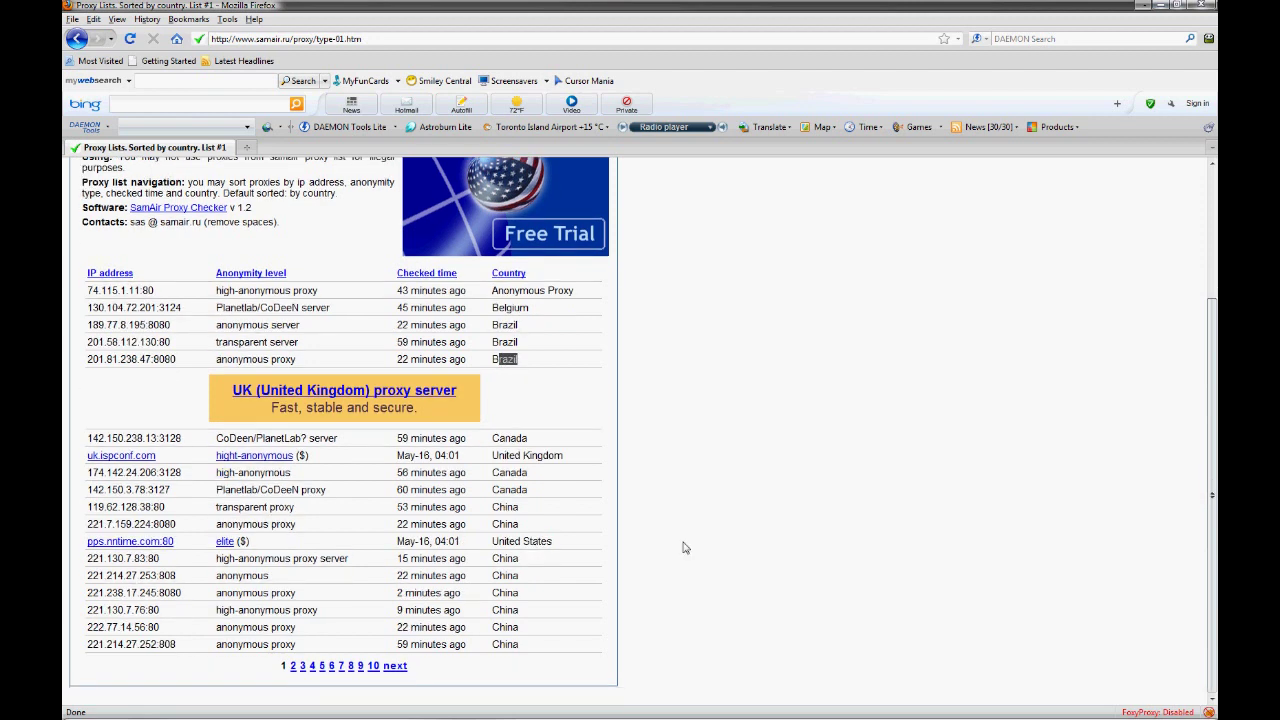
{"action": "left_click", "coordinate": [598, 686]}
- Go to page 7 and copy the proxy address 128.59.20.227:3124
{"action": "left_click", "coordinate": [341, 667]}
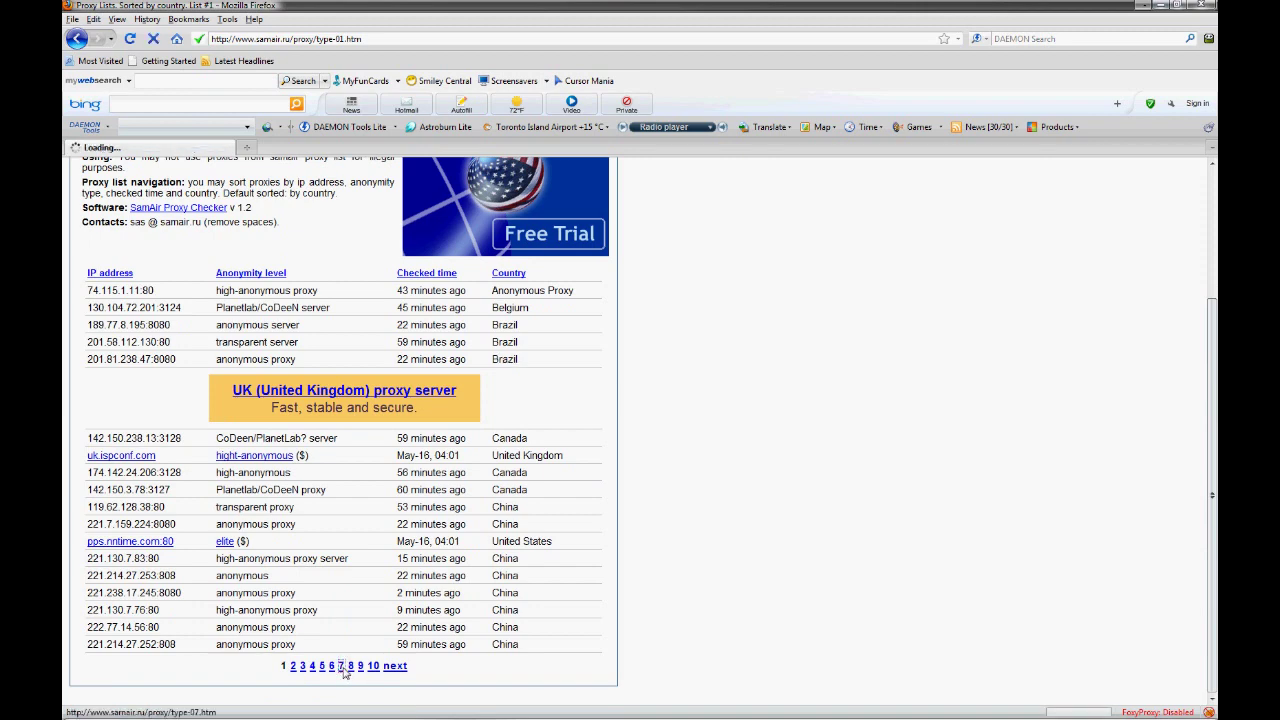
{"action": "scroll", "coordinate": [323, 579], "scroll_direction": "down", "scroll_amount": 3}
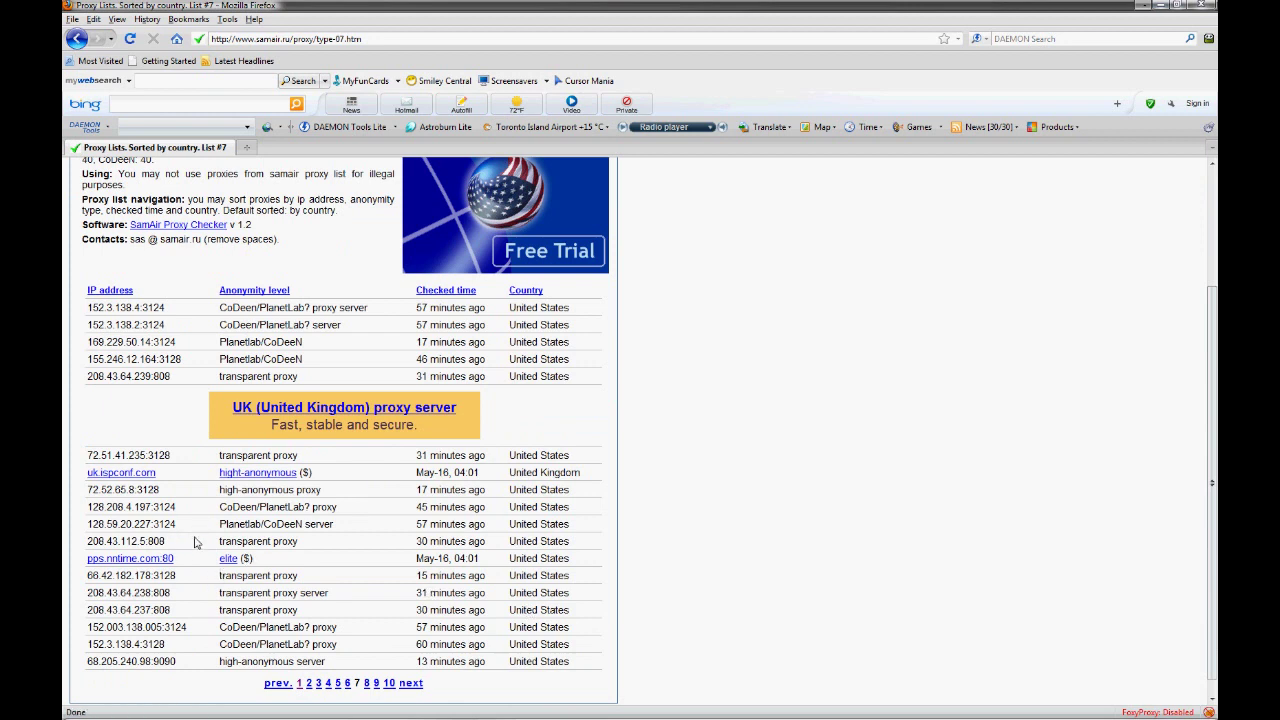
{"action": "left_click_drag", "start_coordinate": [177, 529], "coordinate": [93, 528]}
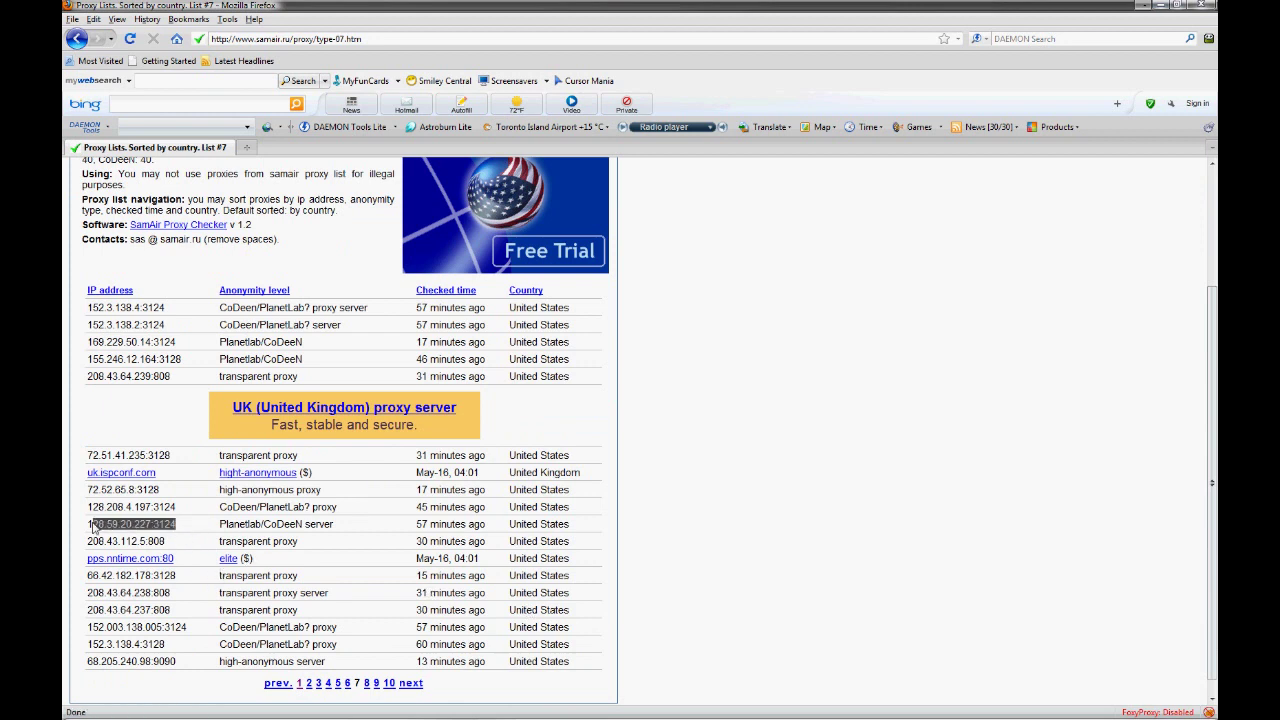
{"action": "right_click", "coordinate": [112, 530]}
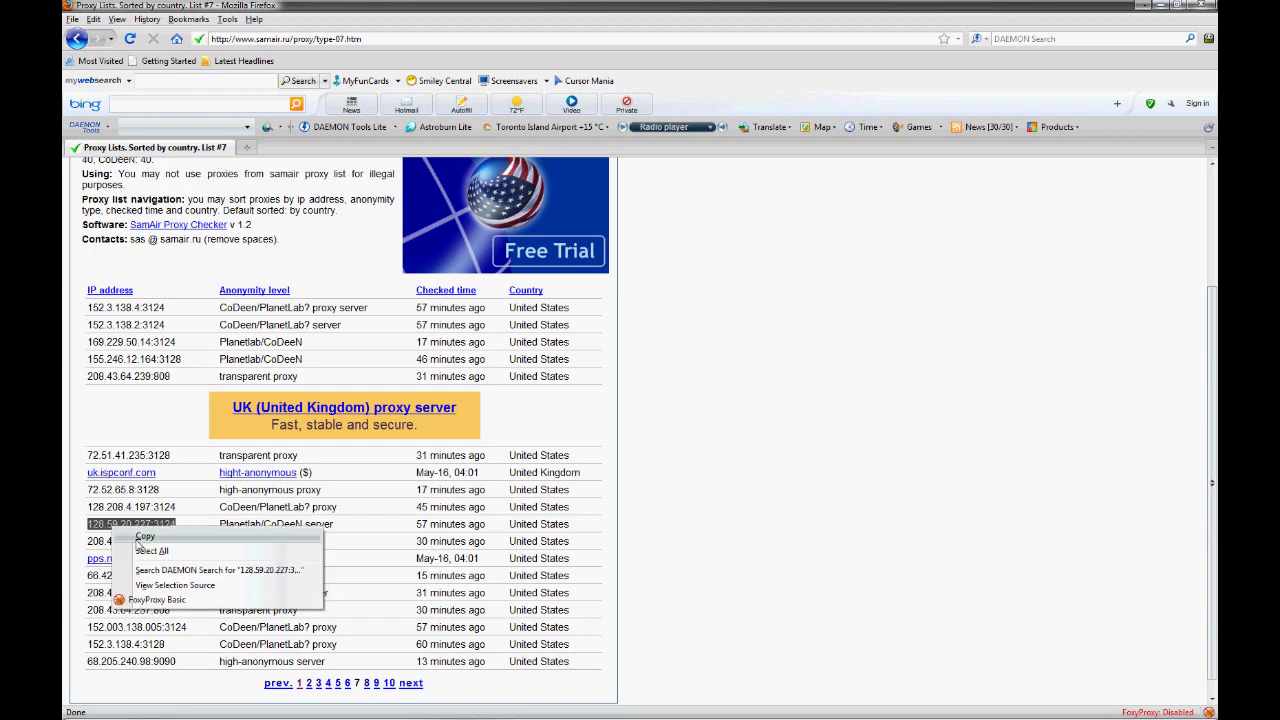
{"action": "left_click", "coordinate": [138, 540]}
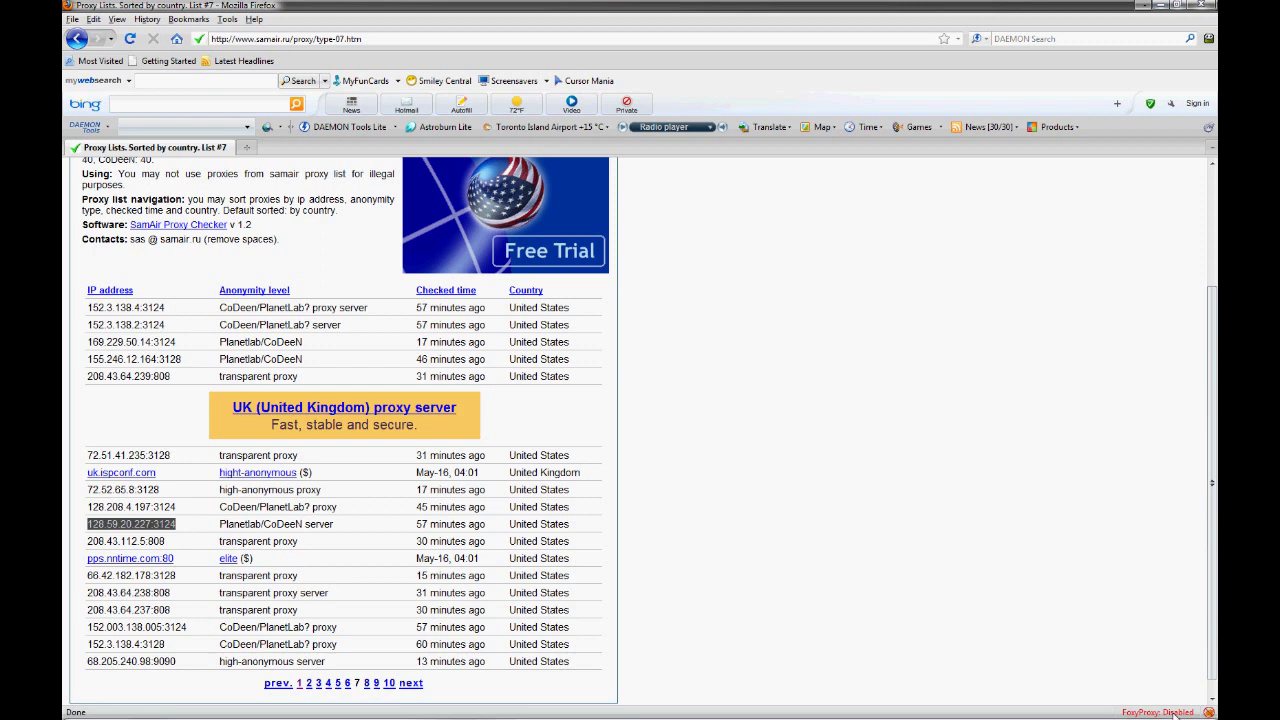
- Add a new FoxyProxy proxy with the copied 128.59.20.227:3124 pasted as host
{"action": "left_click", "coordinate": [1173, 712]}
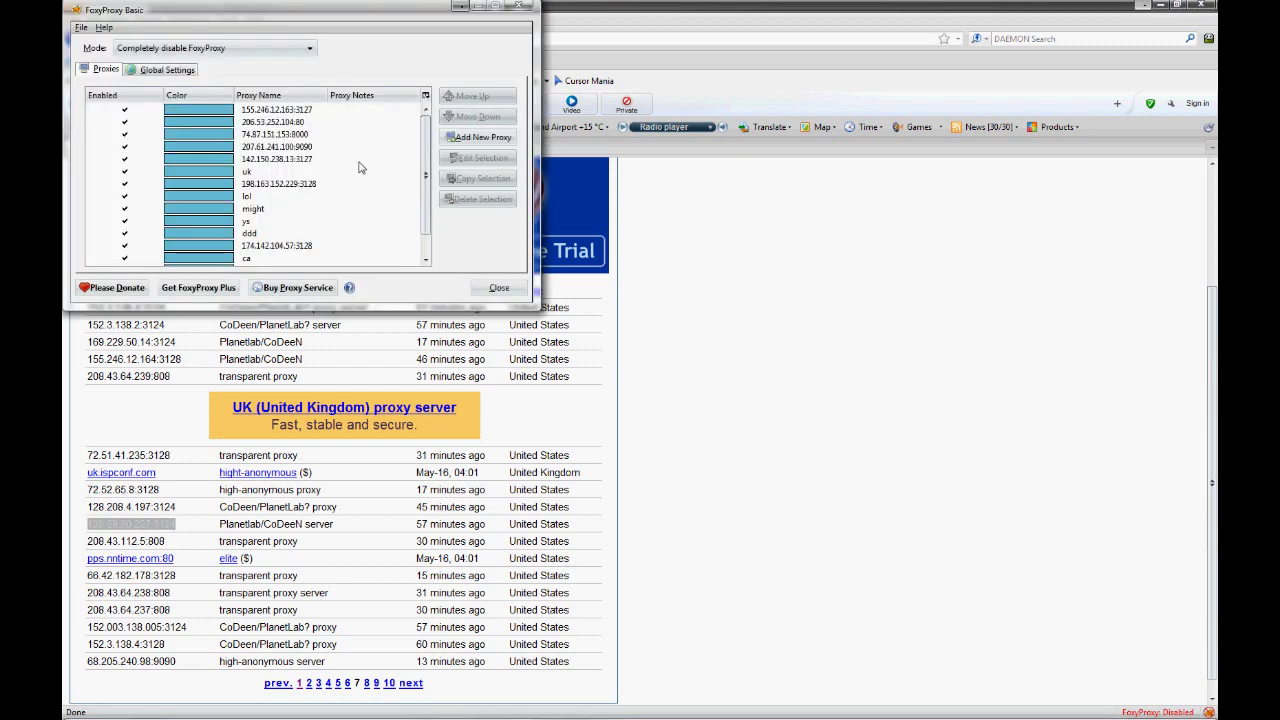
{"action": "left_click", "coordinate": [428, 174]}
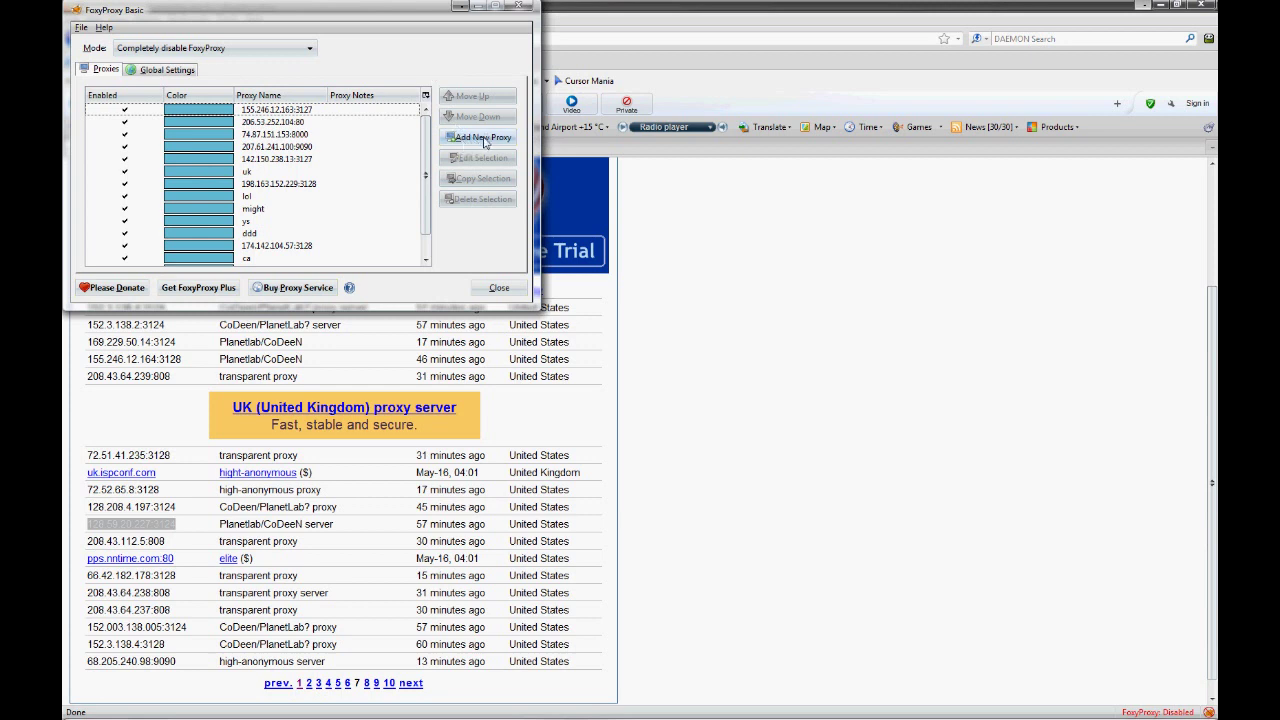
{"action": "left_click", "coordinate": [484, 140]}
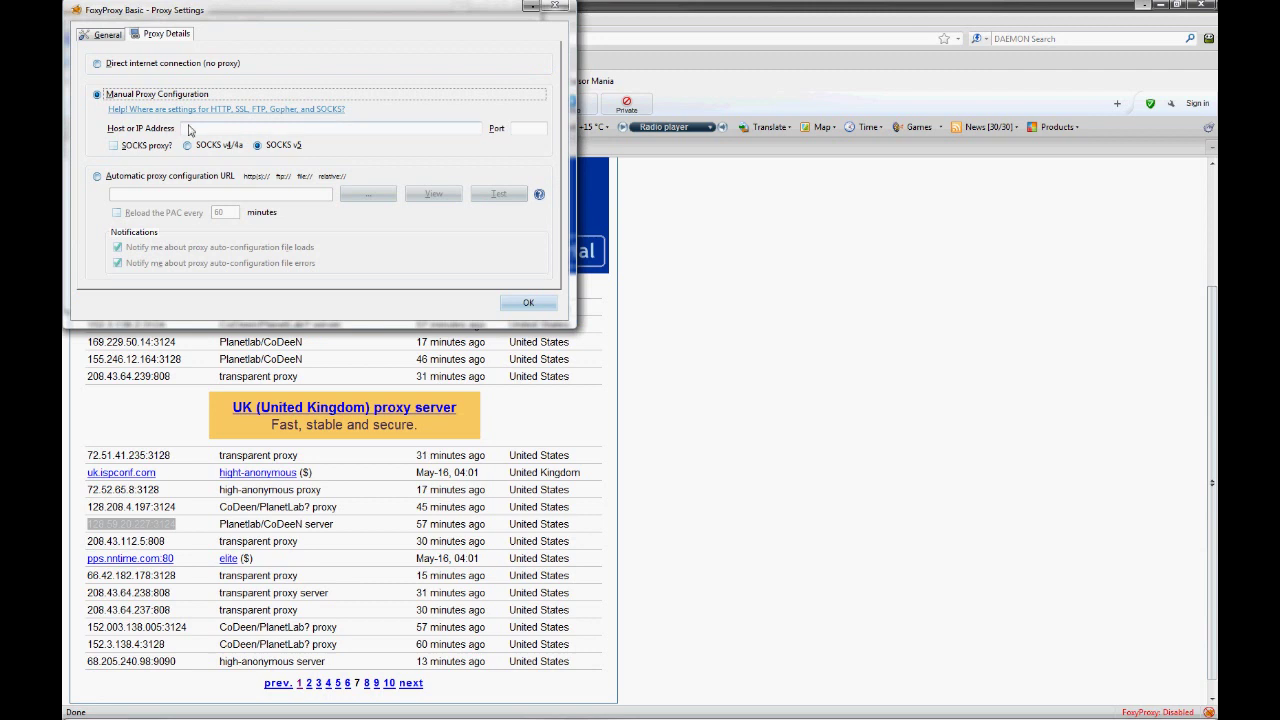
{"action": "left_click", "coordinate": [190, 129]}
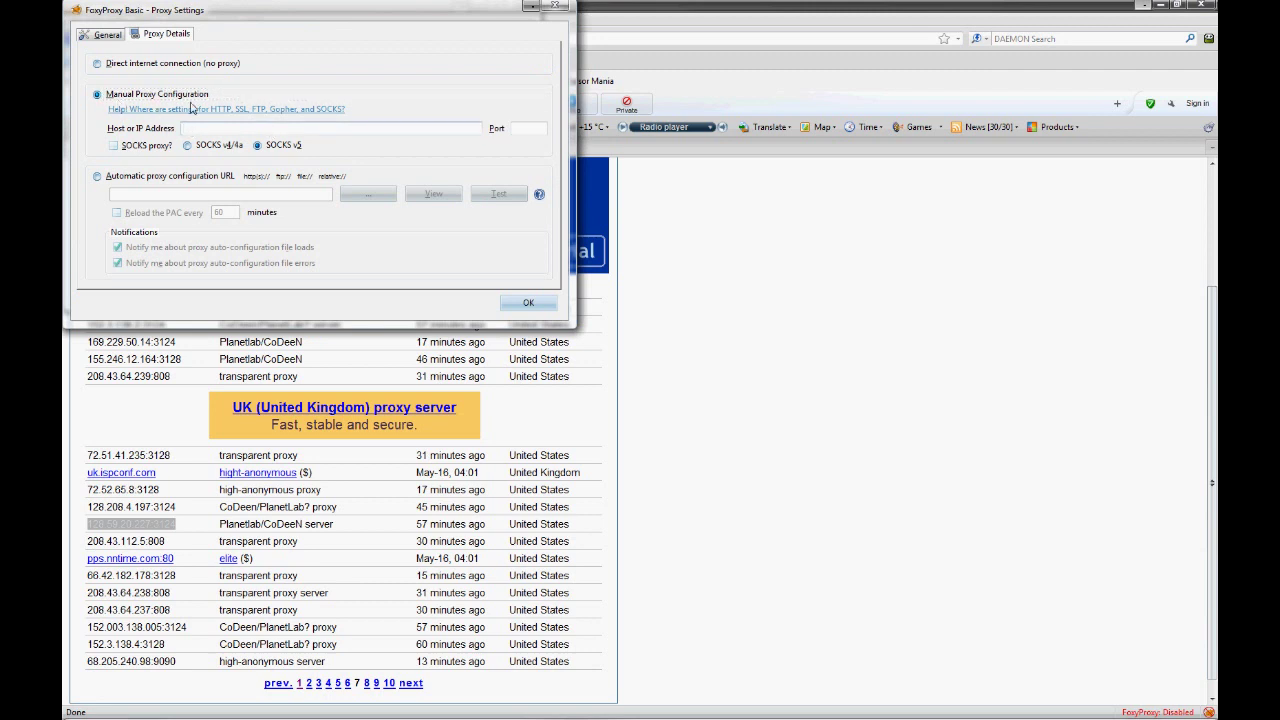
{"action": "key", "text": "shift+Tab"}
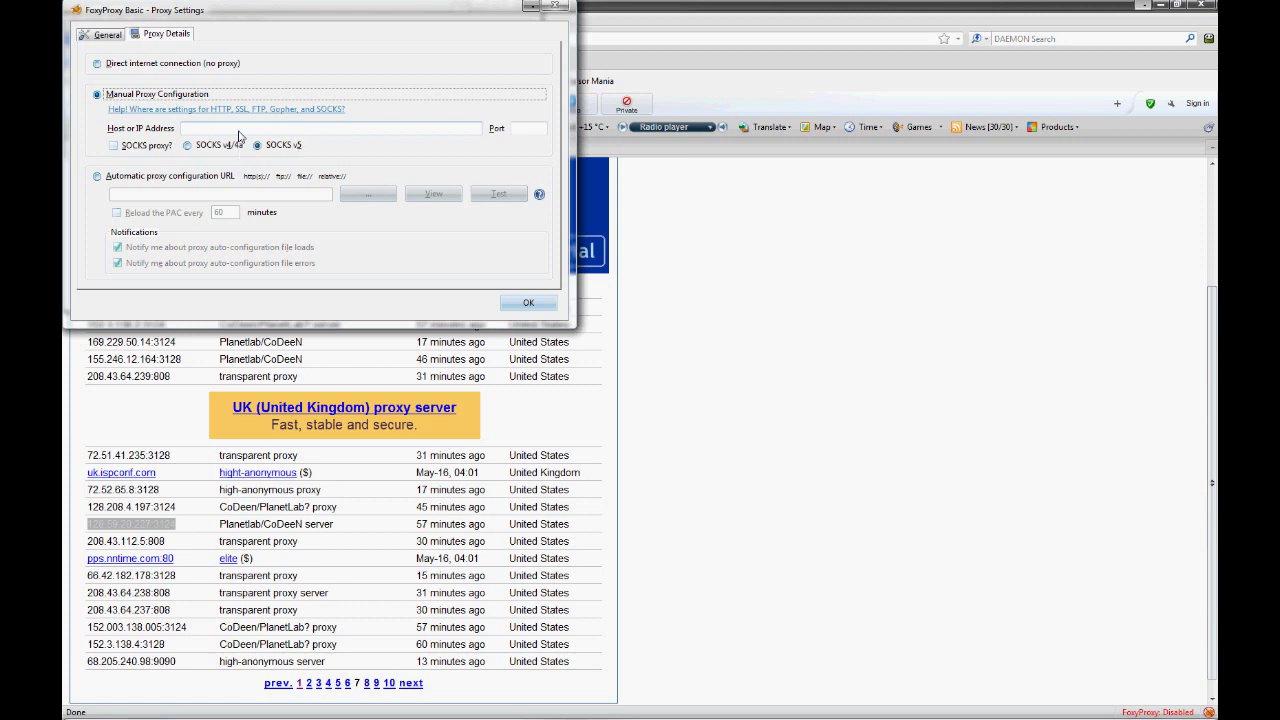
{"action": "key", "text": "Tab"}
{"action": "right_click", "coordinate": [239, 137]}
{"action": "left_click", "coordinate": [293, 188]}
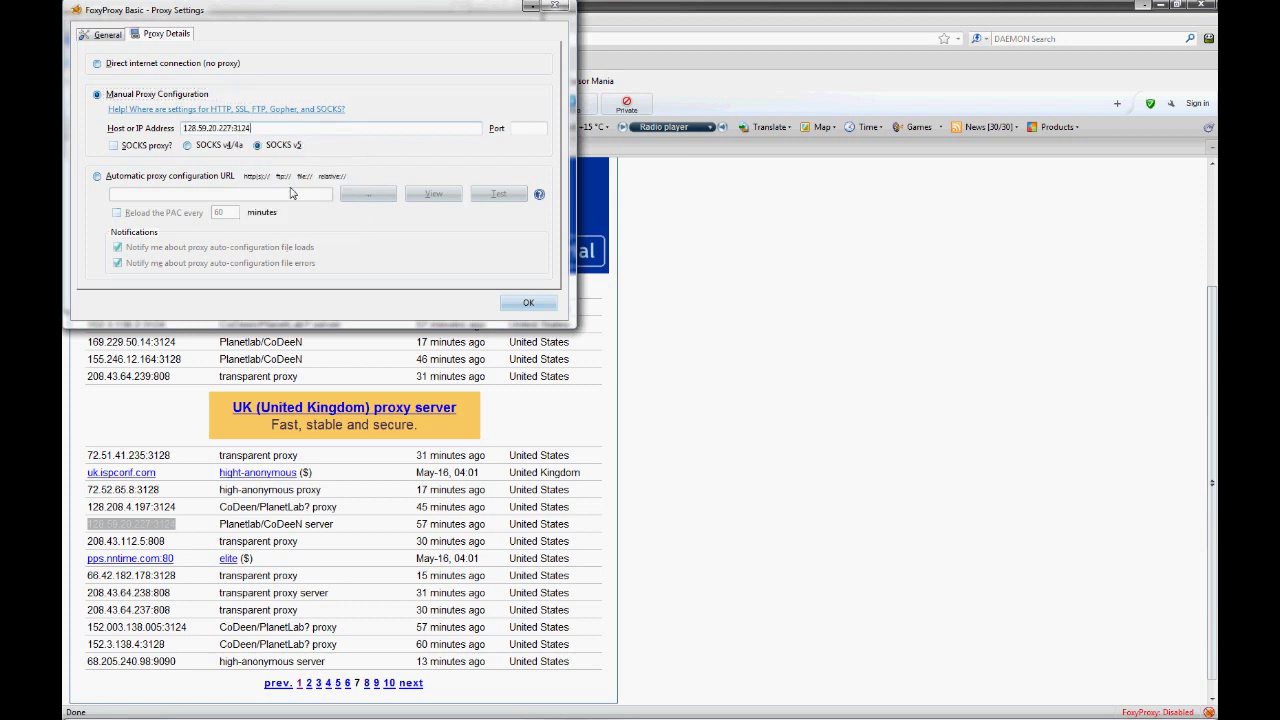
- Put port 3124 in its own field and save the proxy as 'youtube'
{"action": "key", "text": "shift+Tab"}
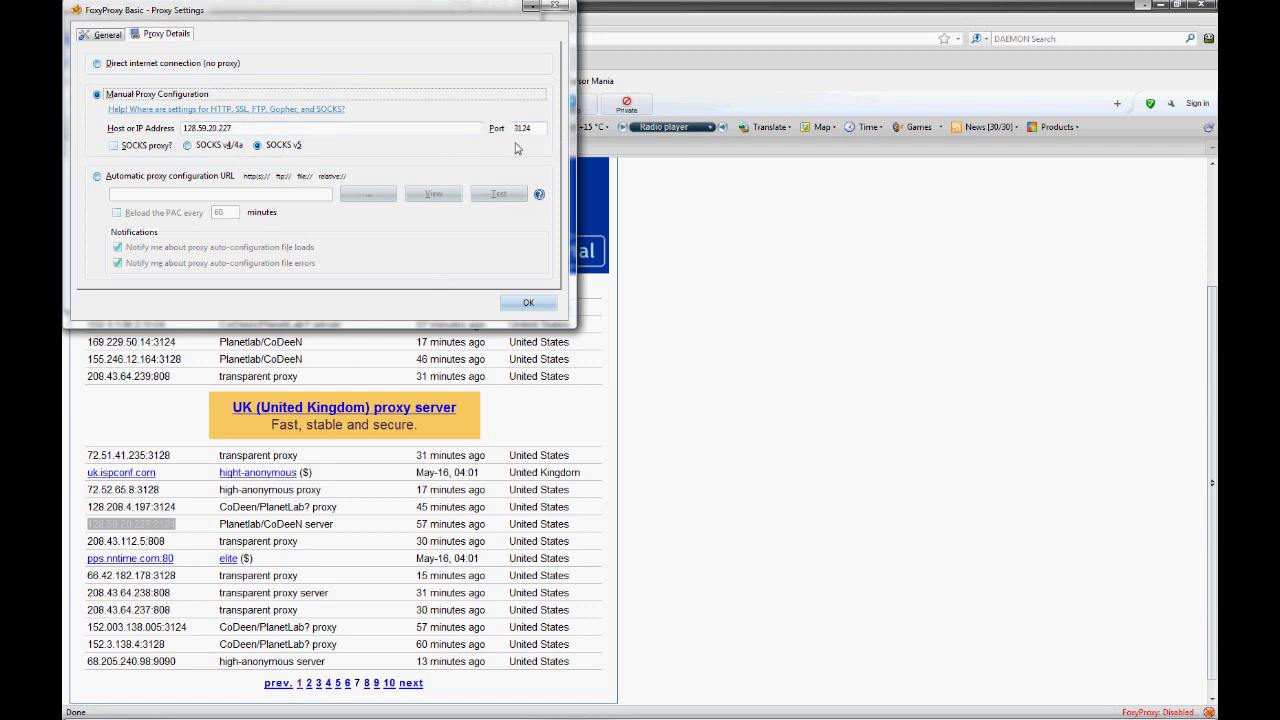
{"action": "left_click", "coordinate": [527, 132]}
{"action": "double_click", "coordinate": [527, 132]}
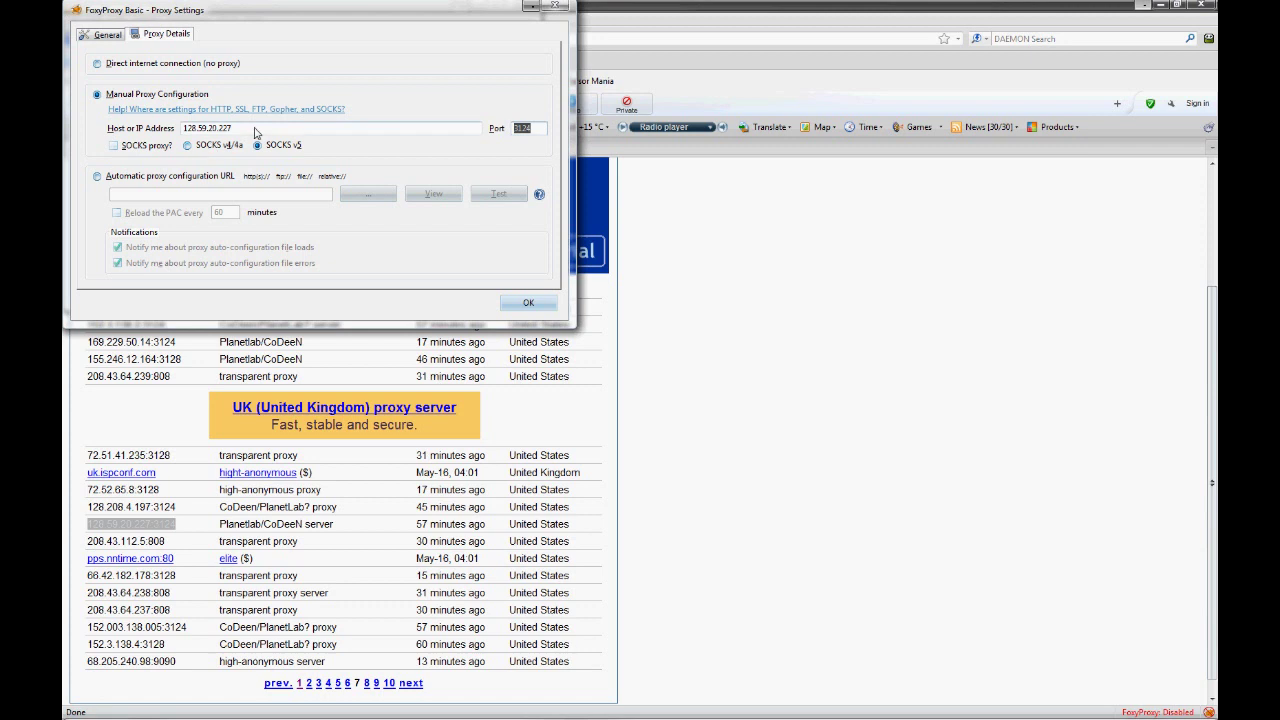
{"action": "left_click", "coordinate": [256, 132]}
{"action": "left_click", "coordinate": [101, 36]}
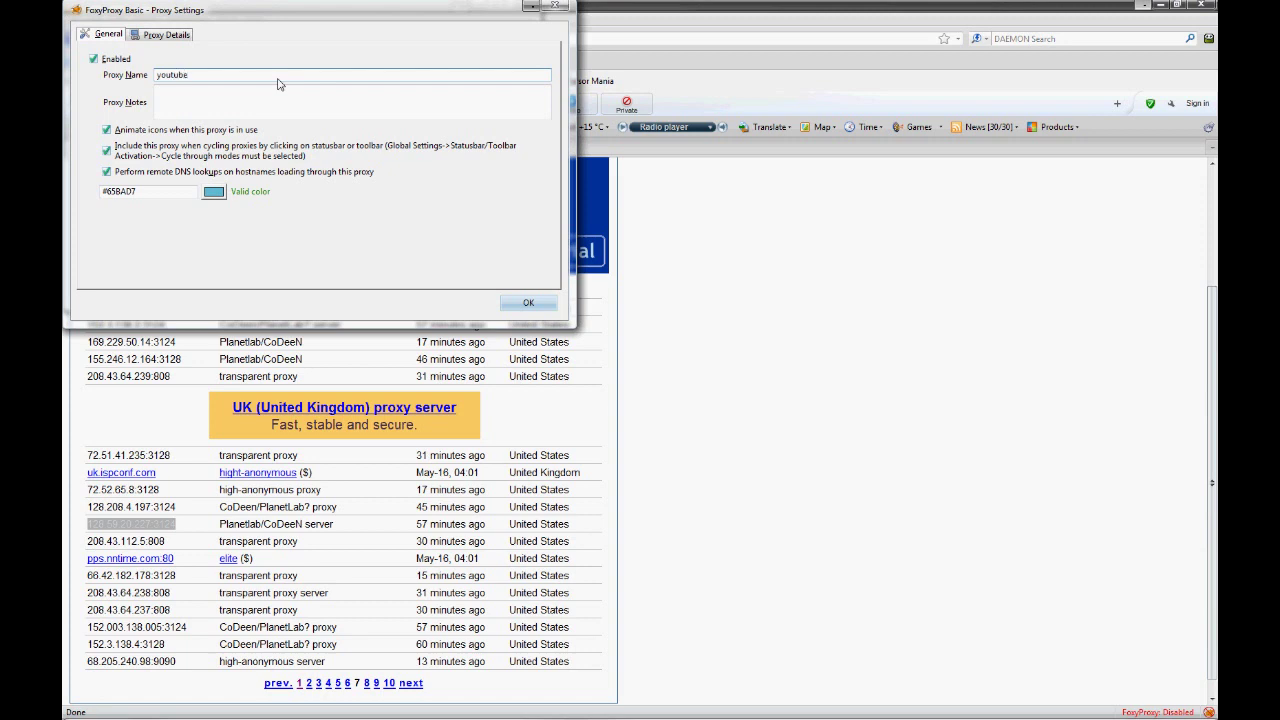
{"action": "left_click", "coordinate": [530, 304]}
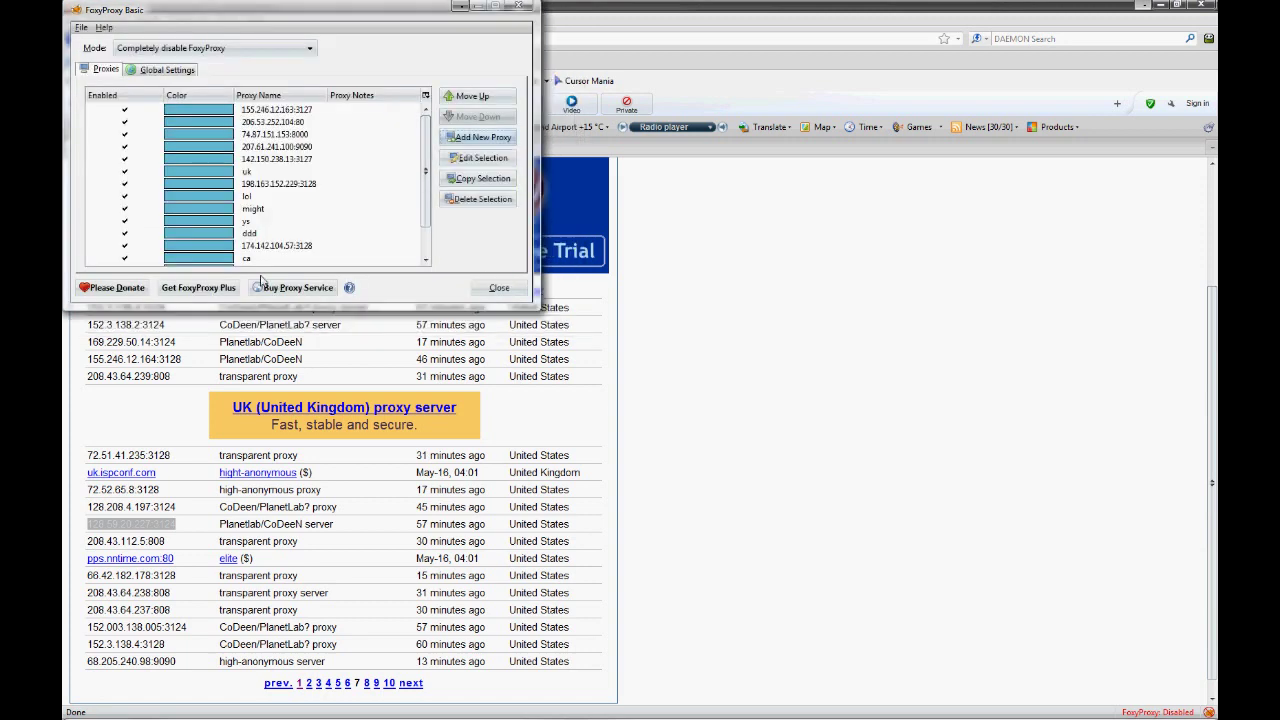
{"action": "left_click", "coordinate": [496, 289]}
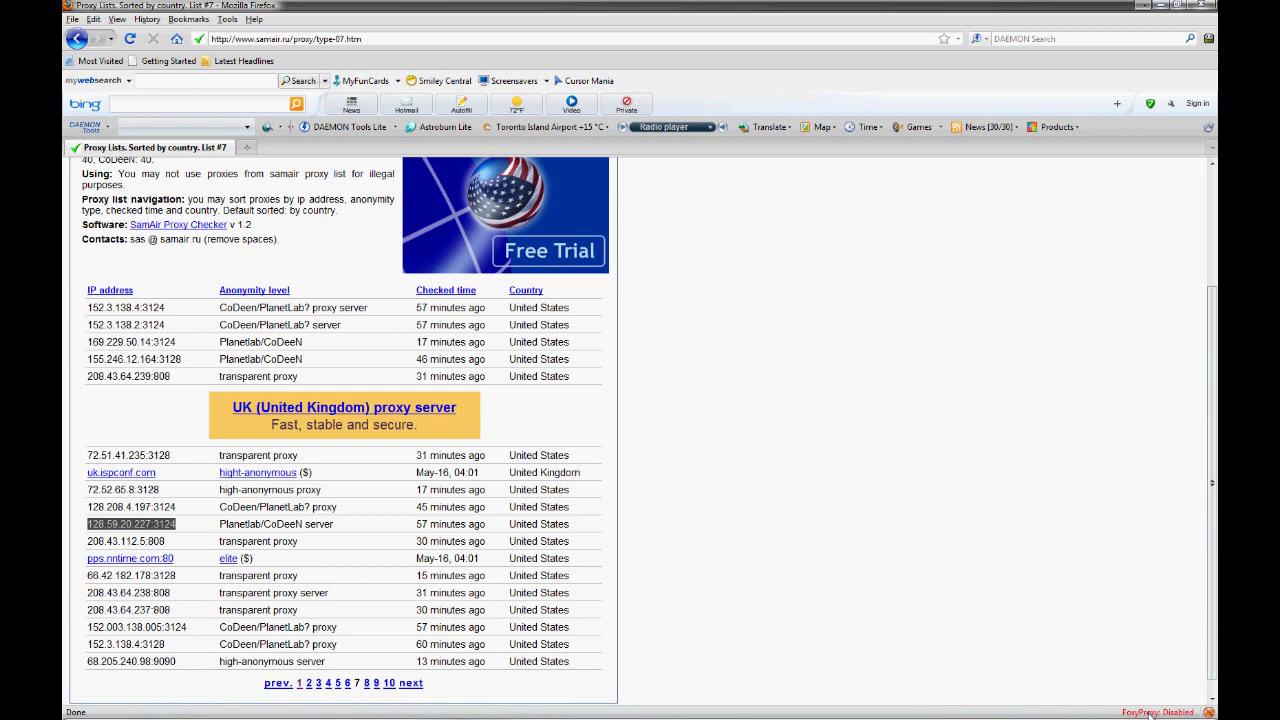
- Set FoxyProxy to use the 'youtube' proxy for all URLs
{"action": "right_click", "coordinate": [1151, 713]}
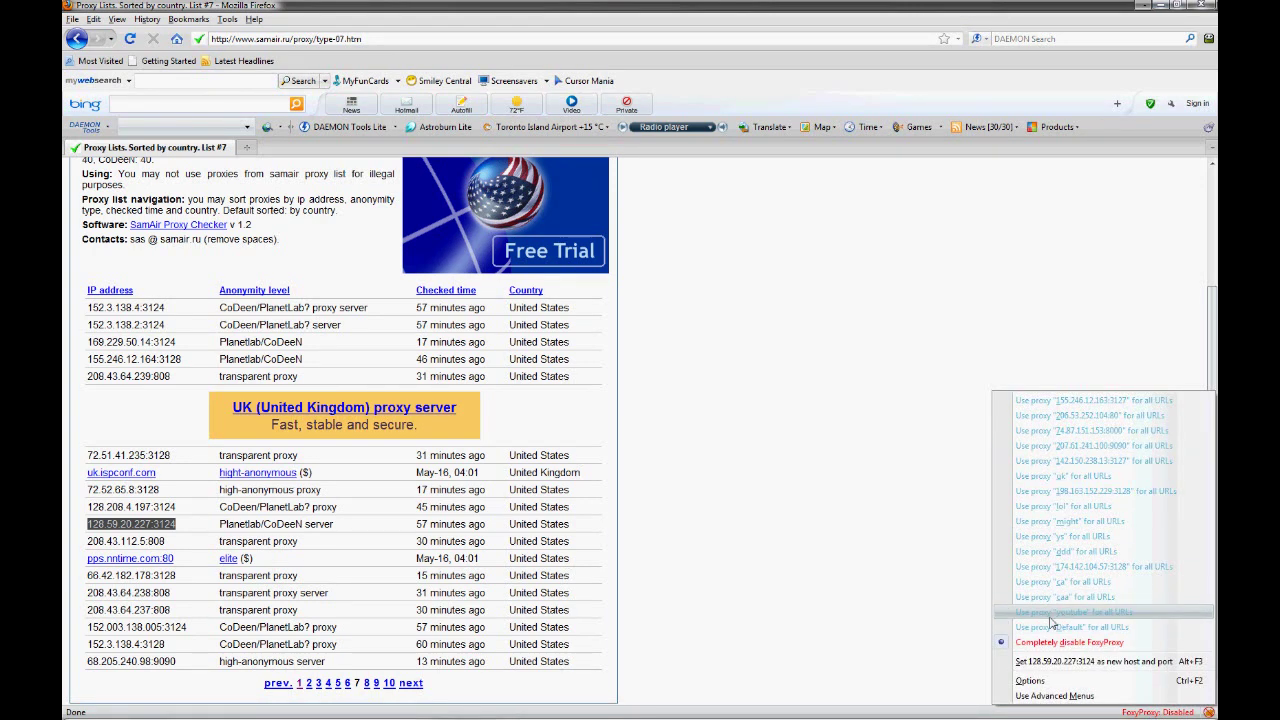
{"action": "left_click", "coordinate": [1068, 612]}
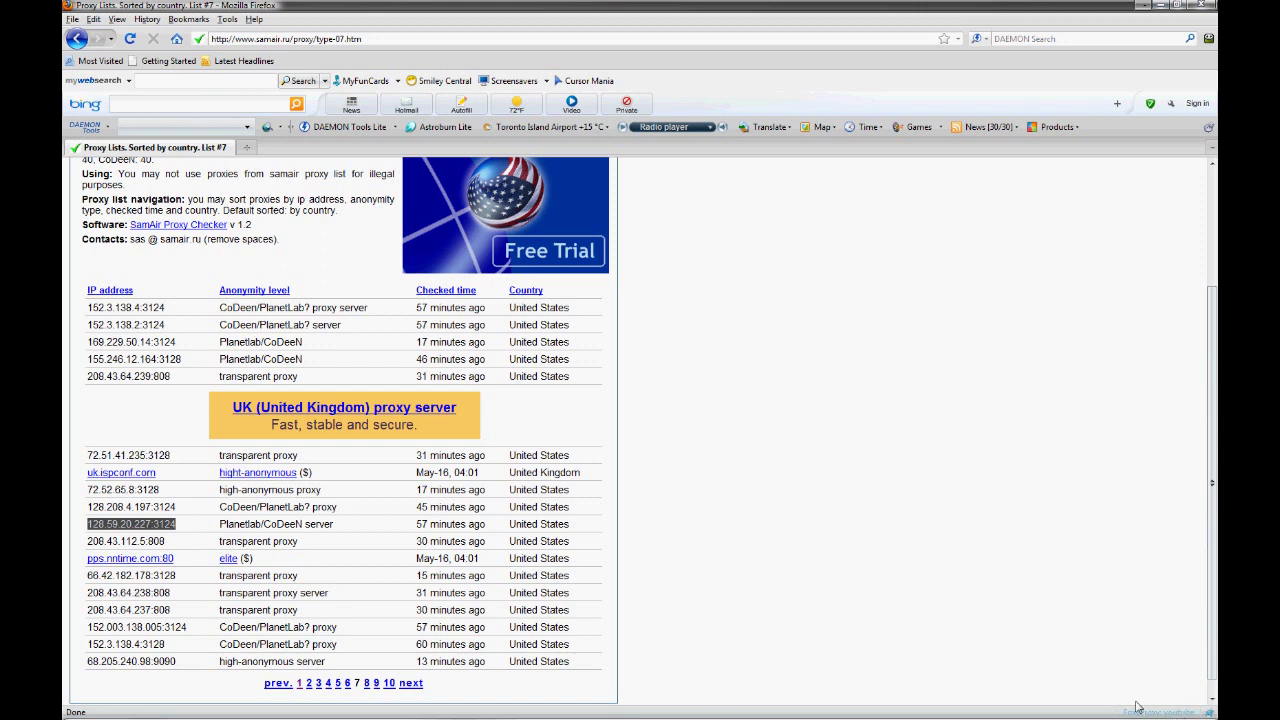
{"action": "left_click_drag", "start_coordinate": [362, 39], "coordinate": [313, 39]}
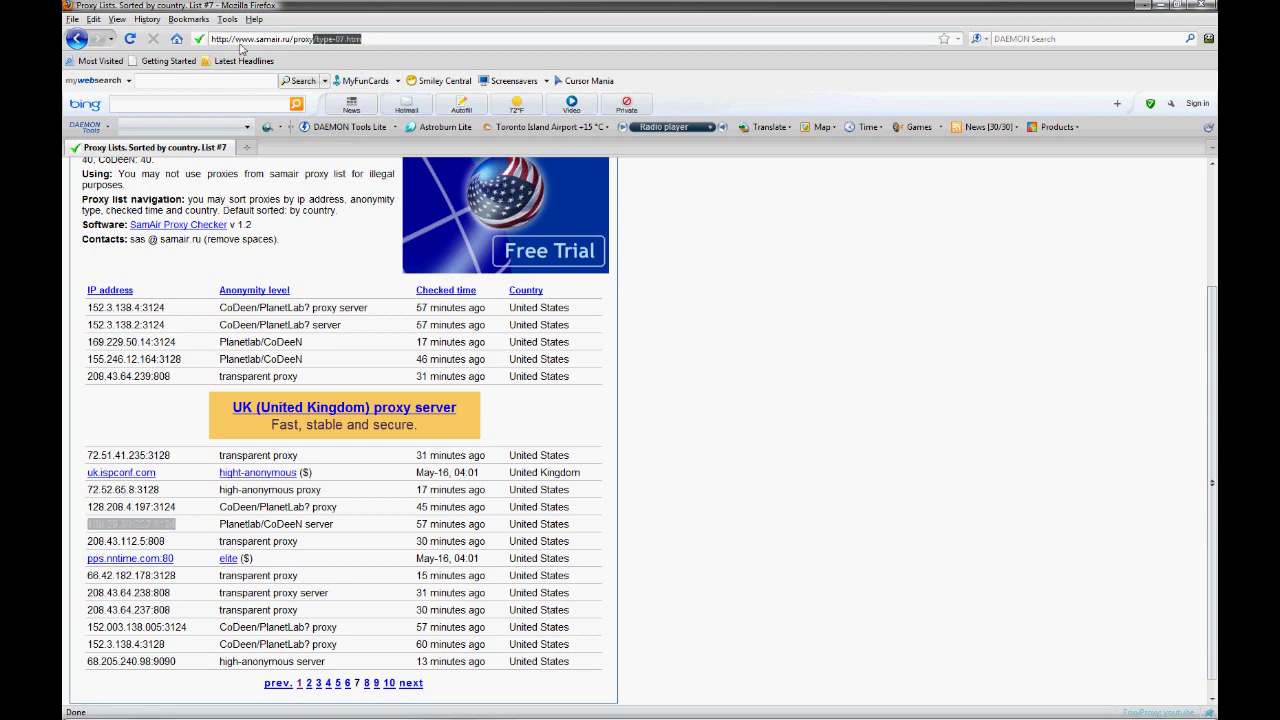
{"action": "key", "text": "ctrl+a"}
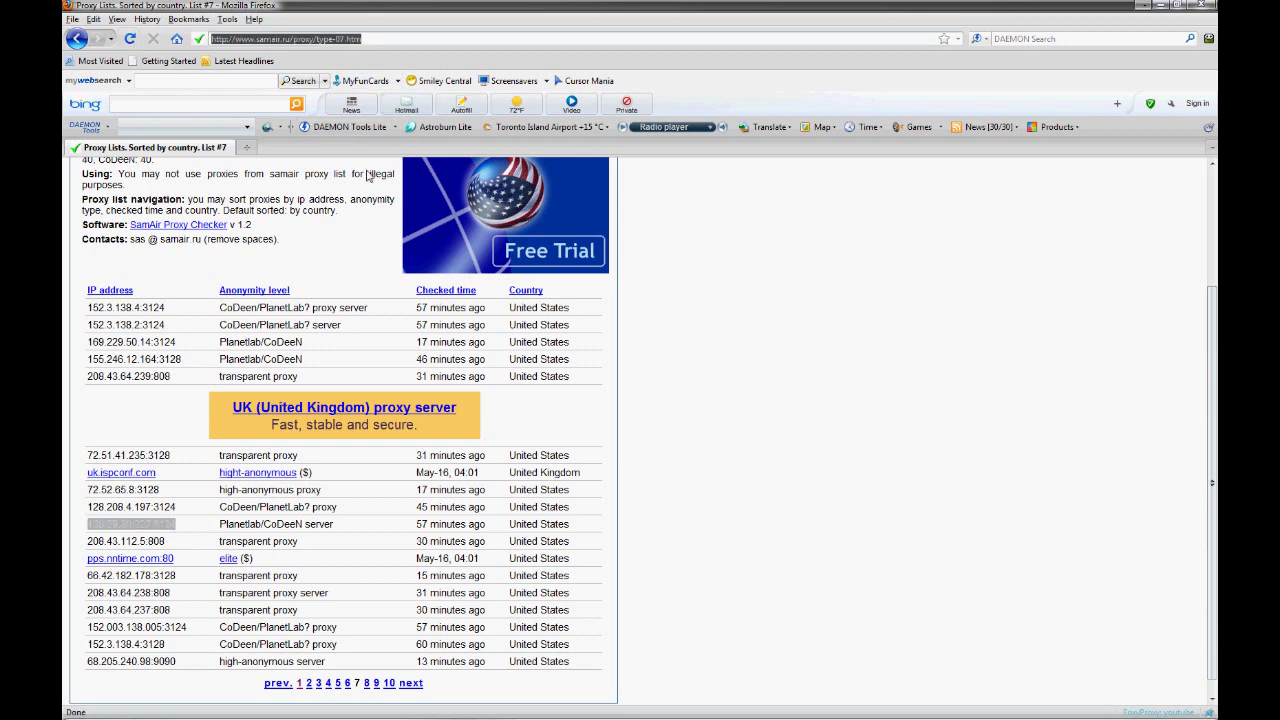
{"action": "type", "text": "whatis"}
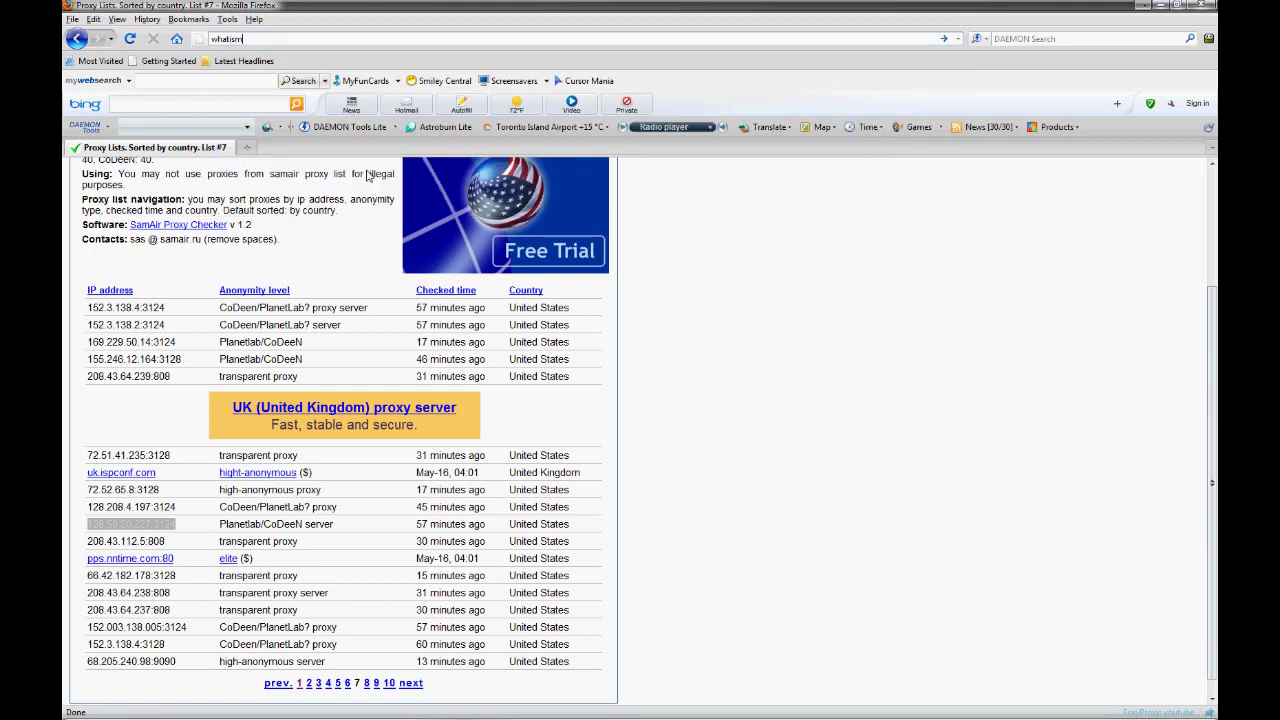
{"action": "type", "text": "m"}
{"action": "key", "text": "Return"}
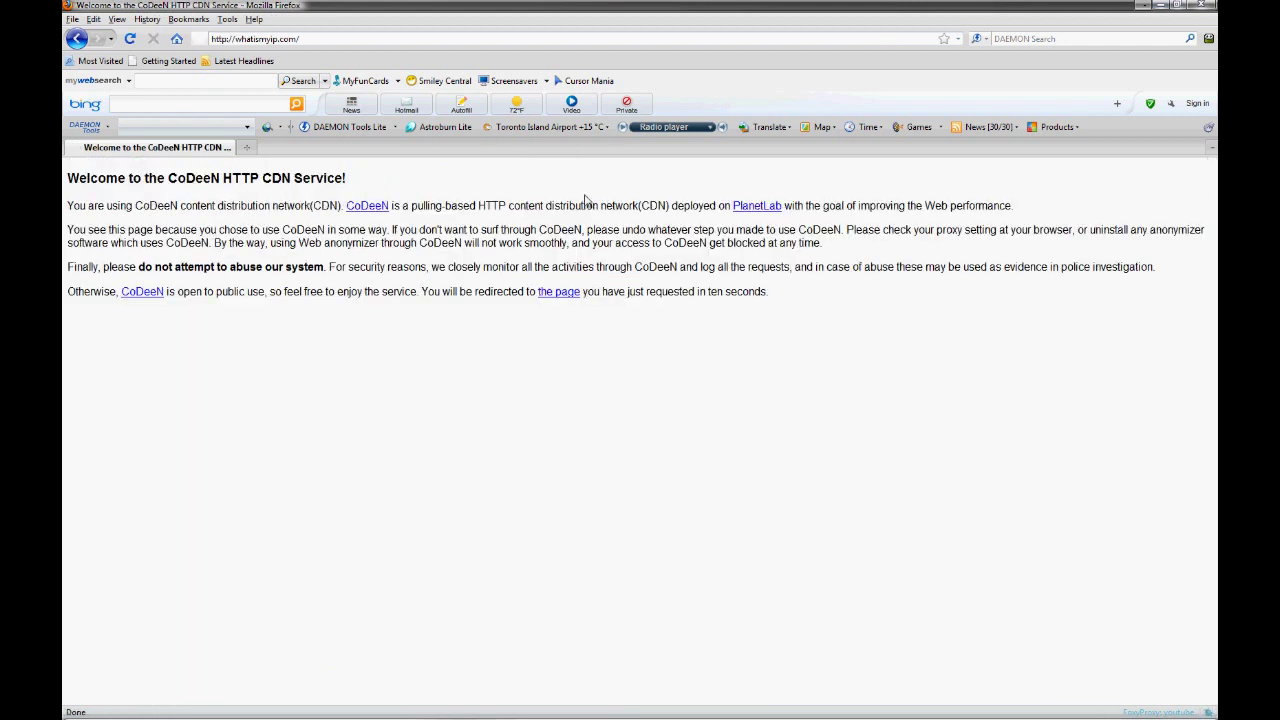
{"action": "left_click", "coordinate": [553, 293]}
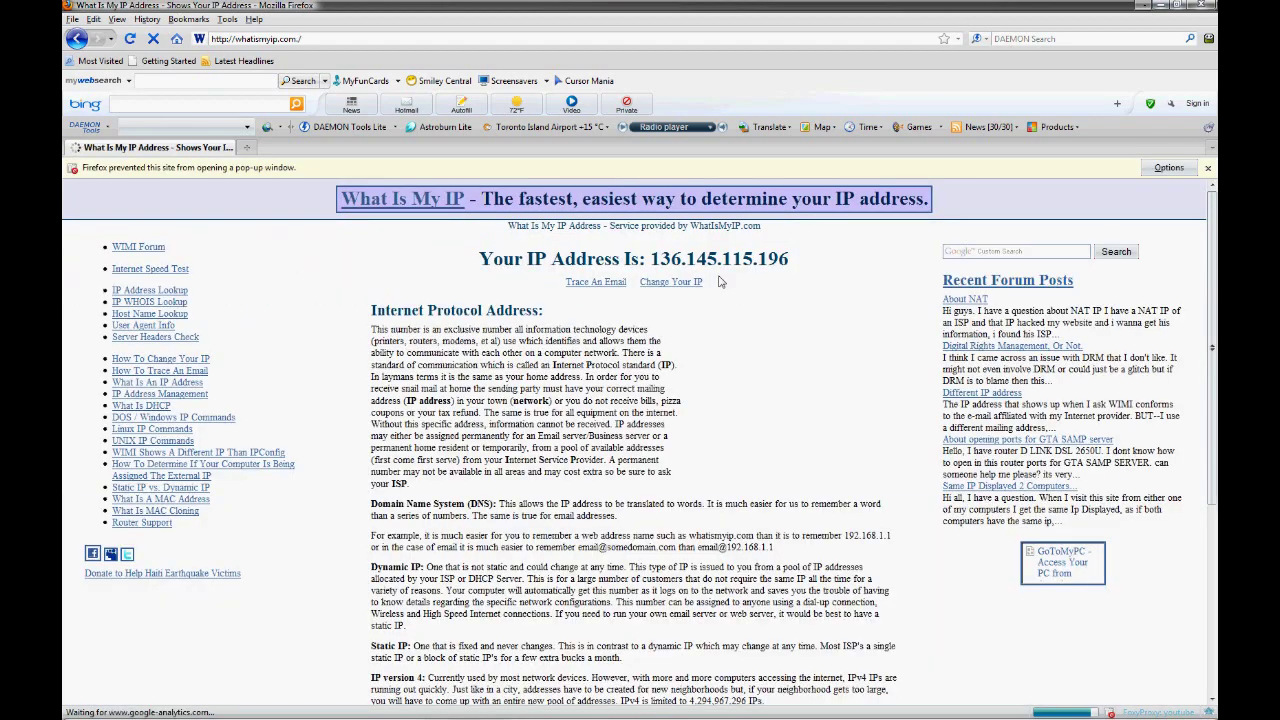
{"action": "left_click_drag", "start_coordinate": [790, 258], "coordinate": [652, 258]}
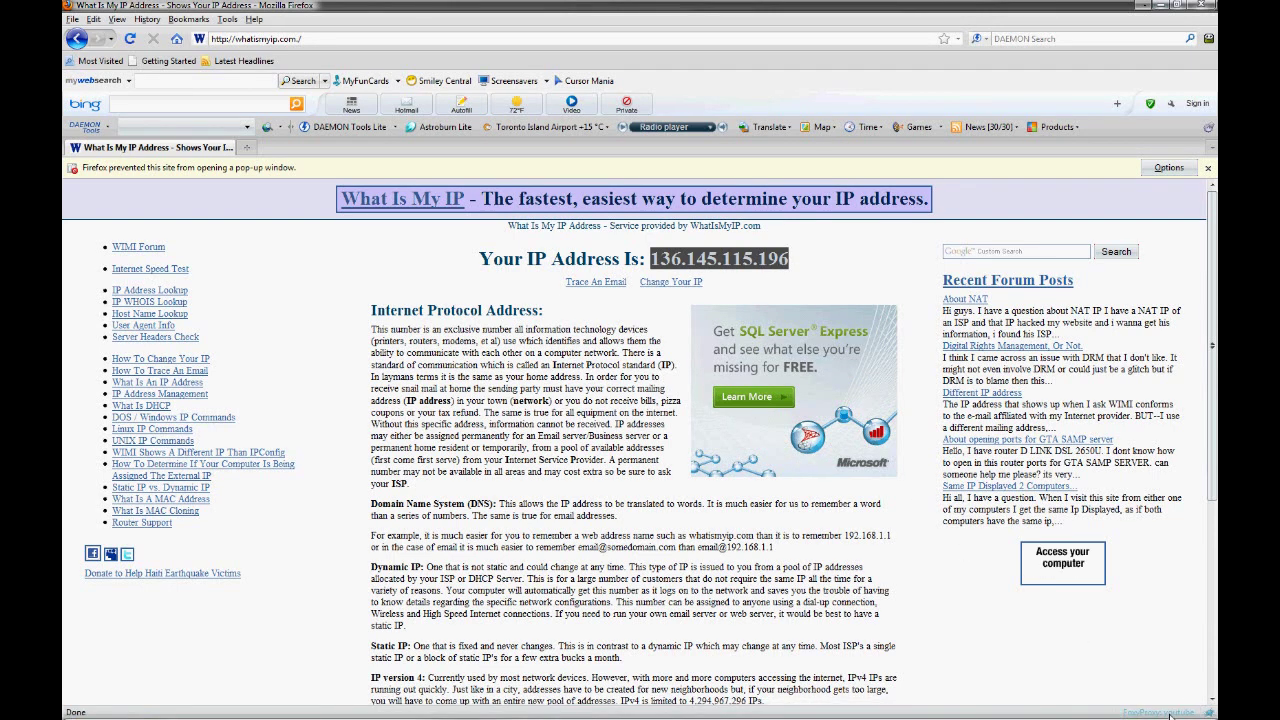
{"action": "left_click", "coordinate": [1174, 713]}
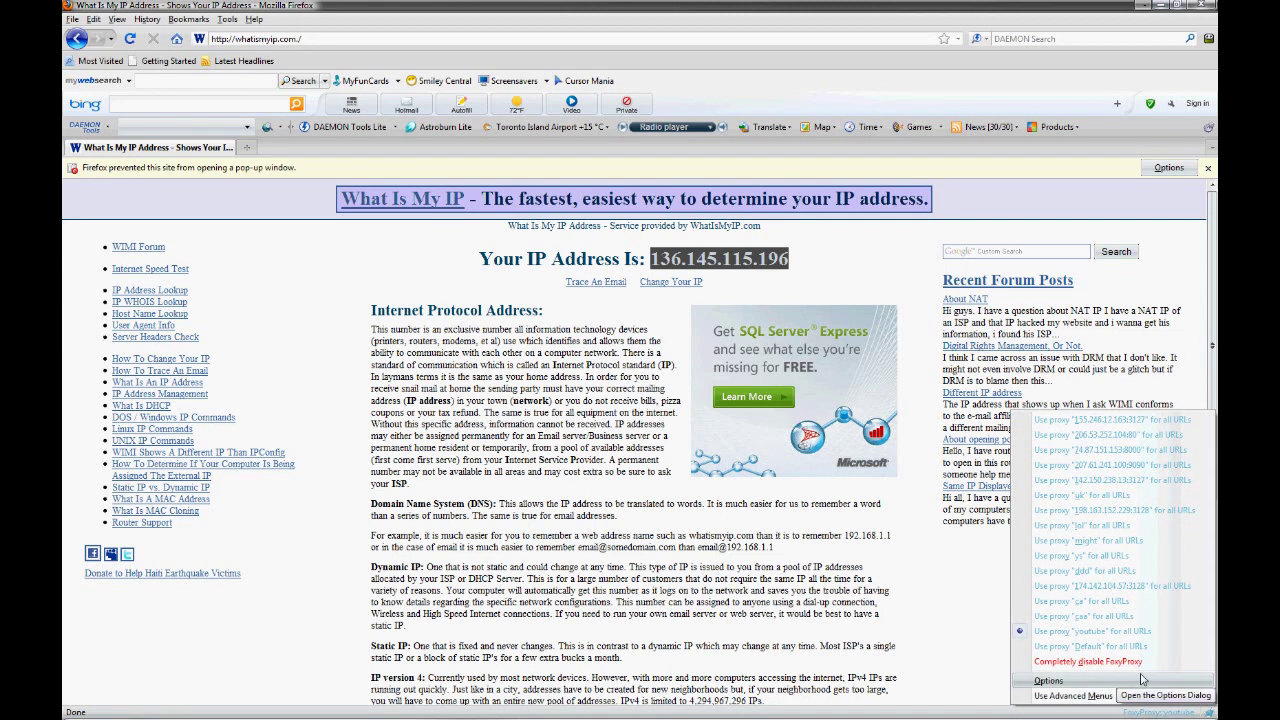
- Switch FoxyProxy to the cas proxy and reload whatismyip.com, showing IP 74.142.104.57
{"action": "left_click", "coordinate": [1092, 620]}
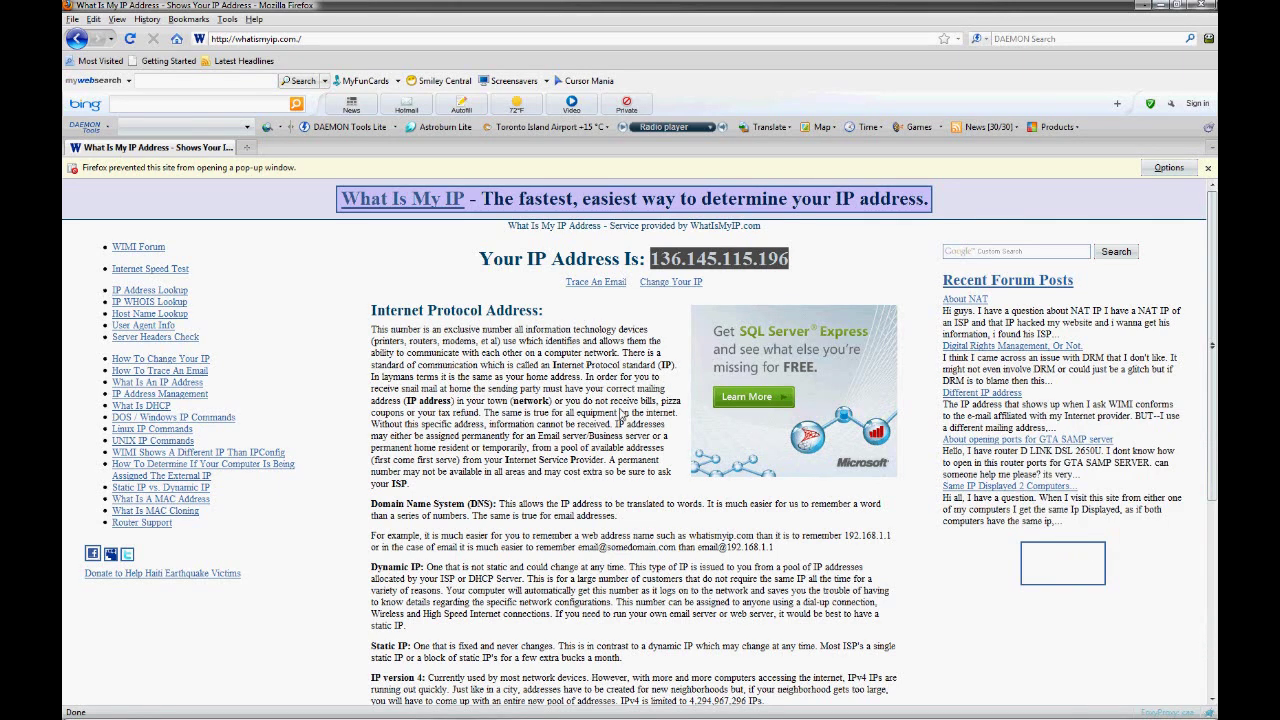
{"action": "left_click", "coordinate": [280, 40]}
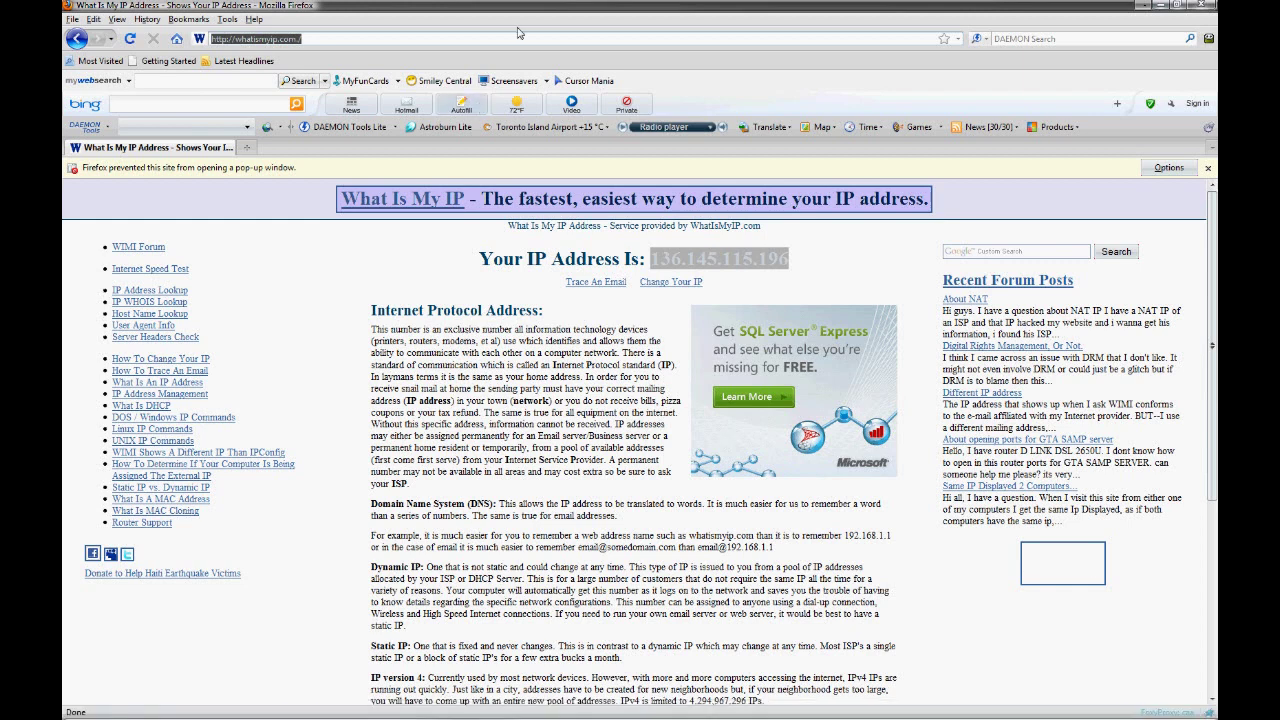
{"action": "key", "text": "Return"}
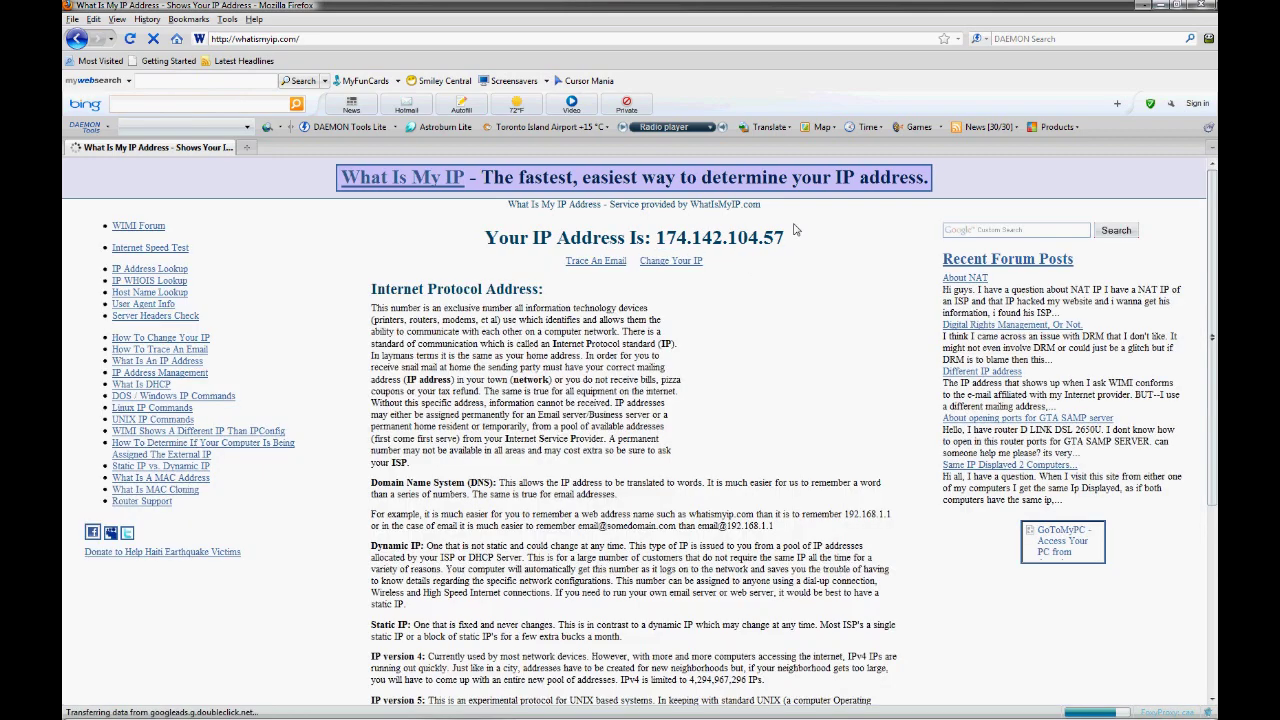
{"action": "left_click_drag", "start_coordinate": [785, 238], "coordinate": [663, 240]}
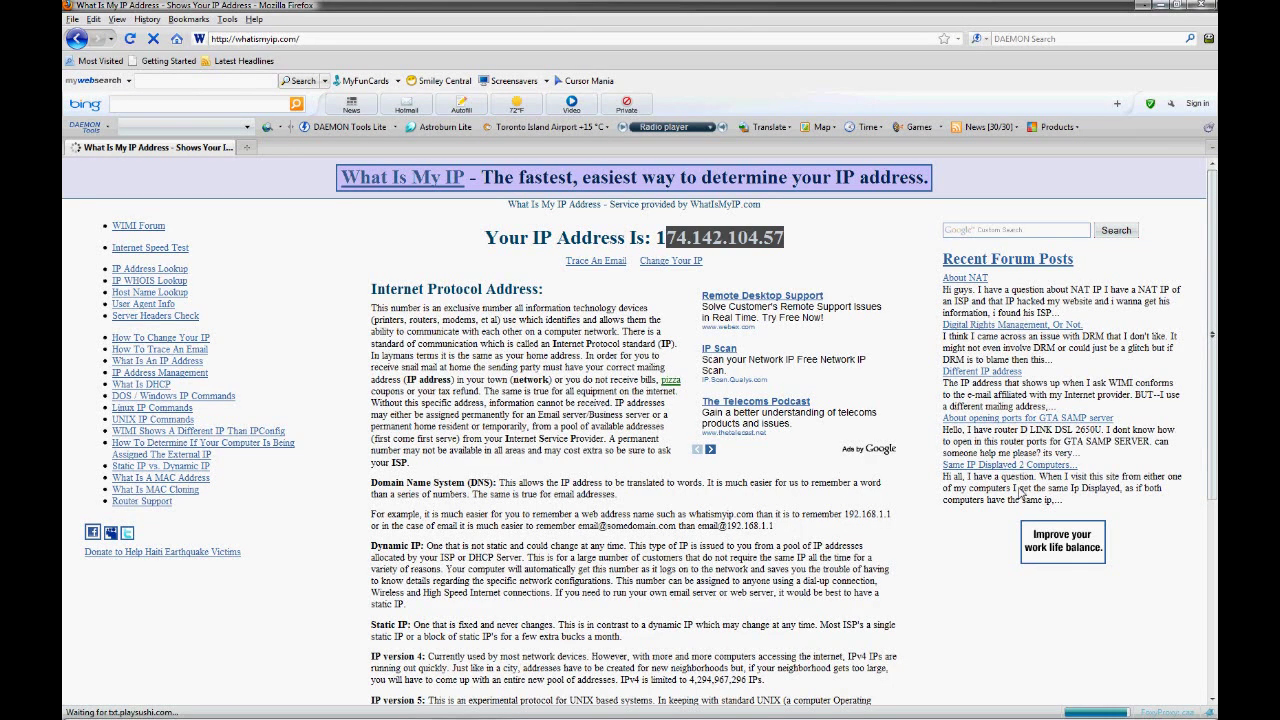
- Switch to the ca proxy and reload past the CoDeeN notice, showing IP 143.215.131.198
{"action": "right_click", "coordinate": [1100, 712]}
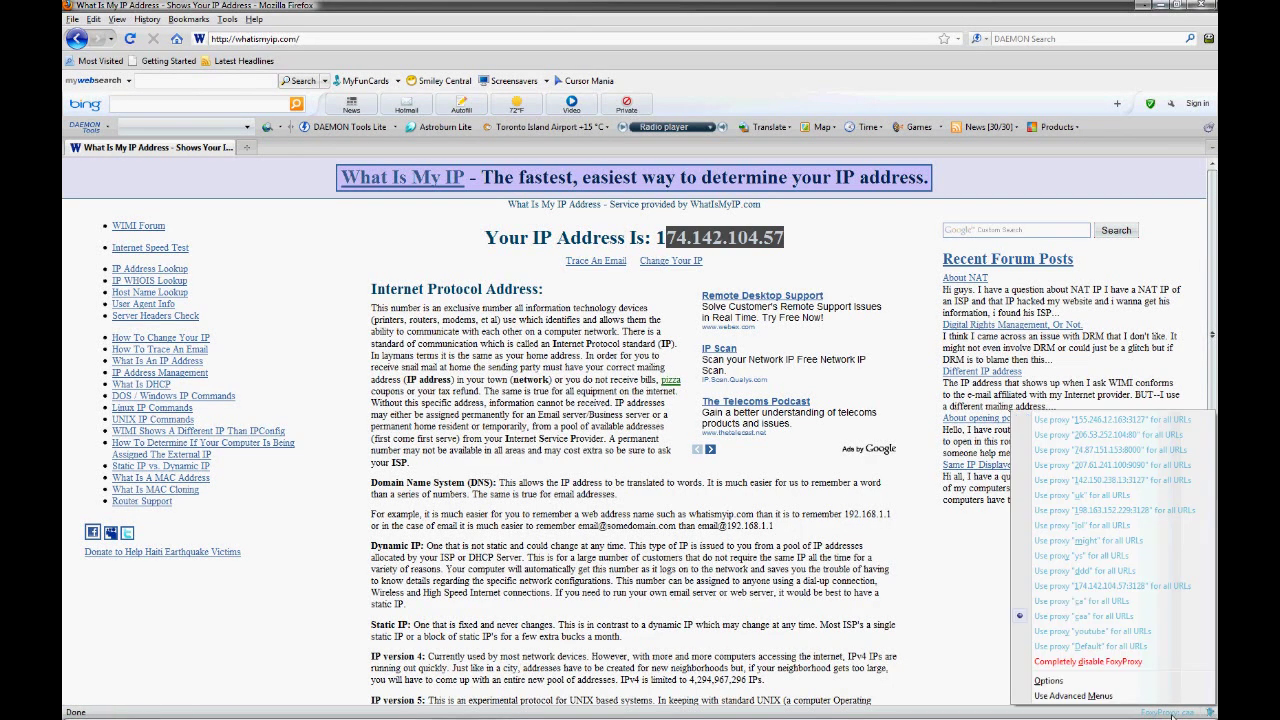
{"action": "left_click", "coordinate": [1098, 602]}
{"action": "left_click", "coordinate": [488, 40]}
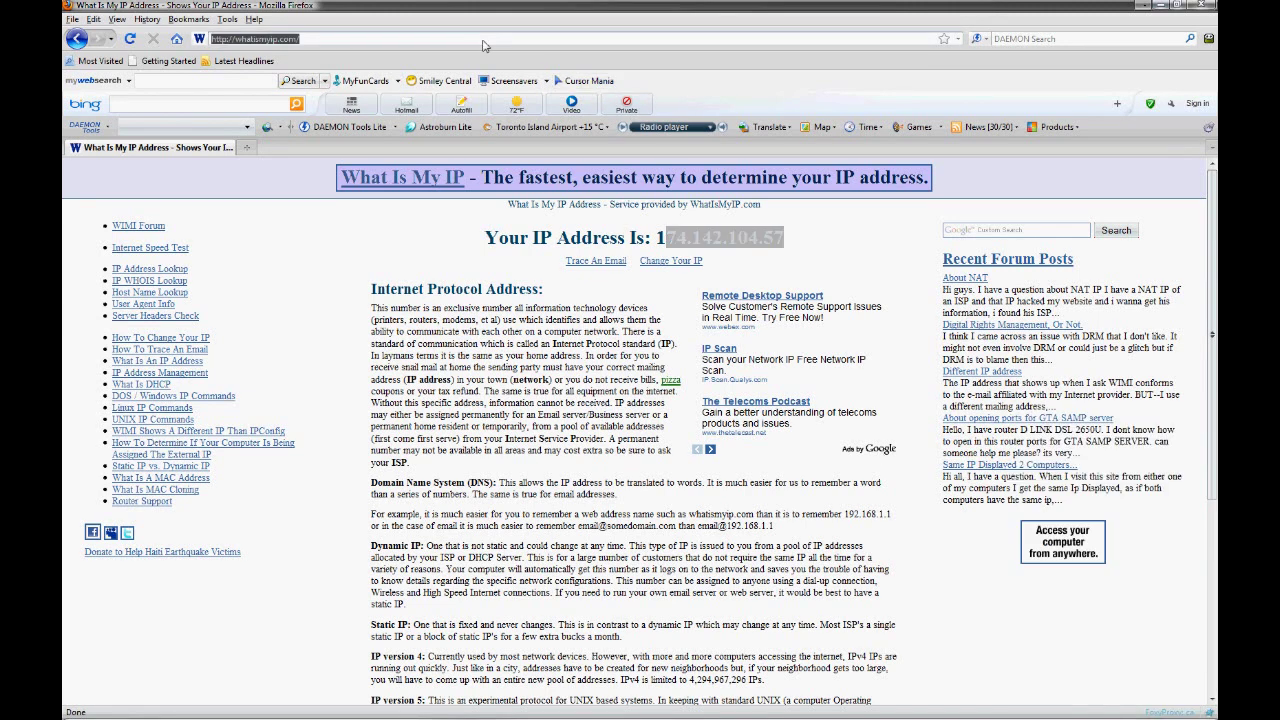
{"action": "key", "text": "Return"}
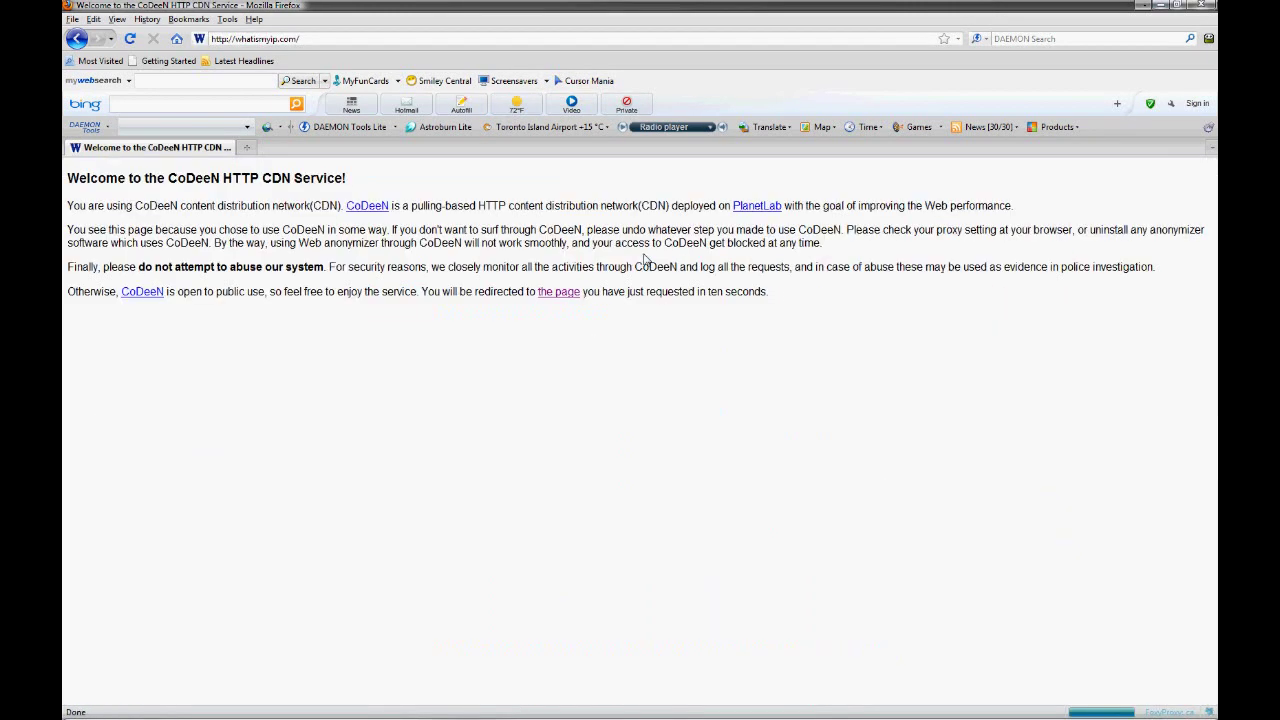
{"action": "left_click", "coordinate": [558, 293]}
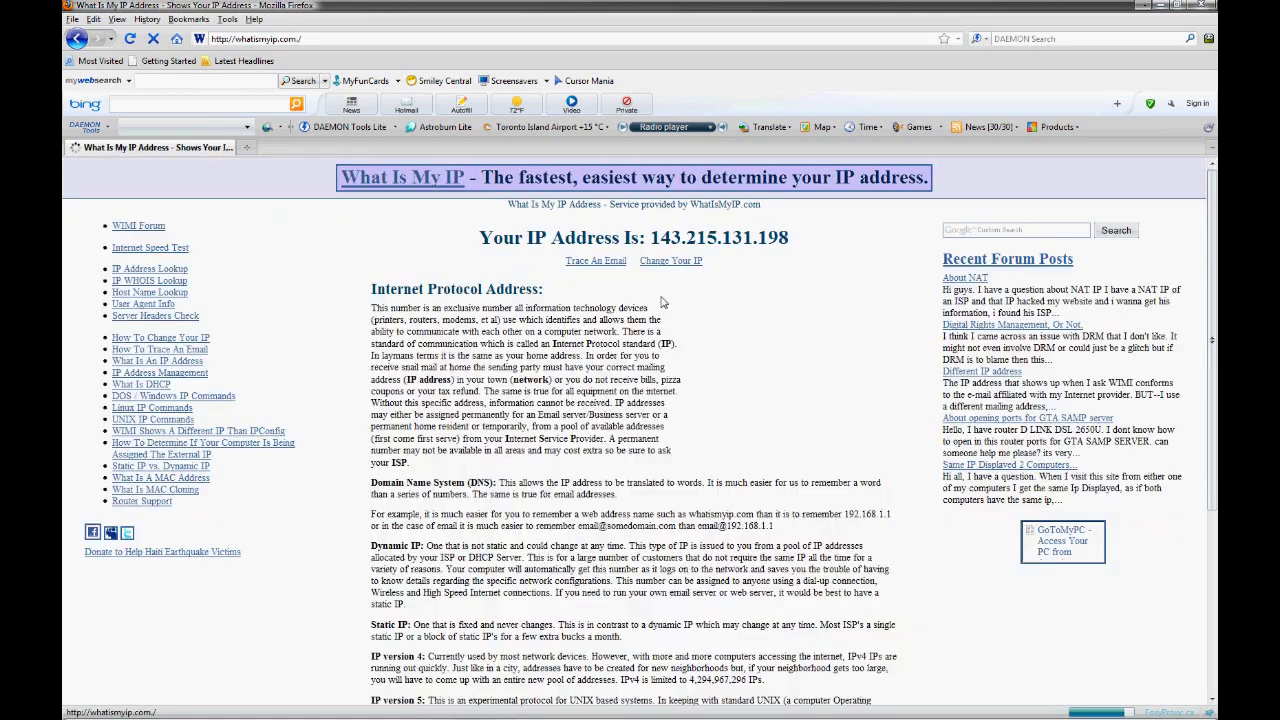
{"action": "mouse_move", "coordinate": [797, 242]}
{"action": "left_mouse_down"}
{"action": "mouse_move", "coordinate": [650, 238]}
{"action": "mouse_move", "coordinate": [768, 246]}
{"action": "left_mouse_up"}
{"action": "left_click", "coordinate": [785, 243]}
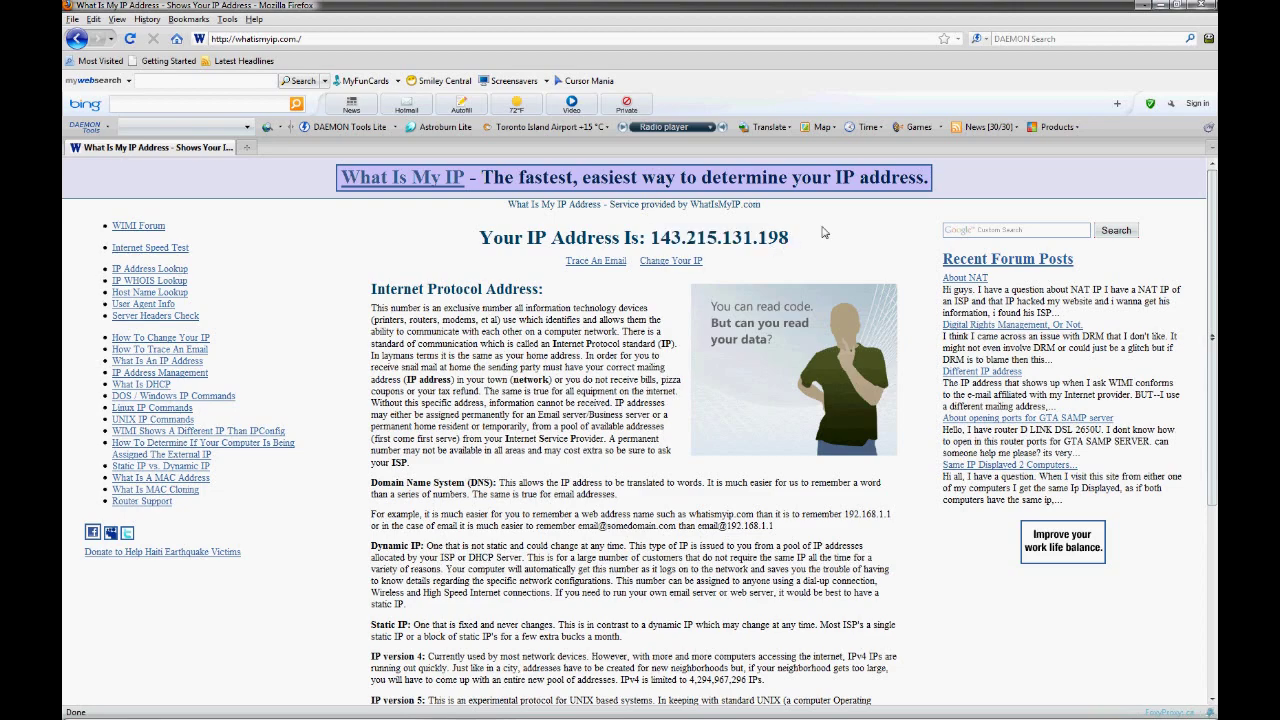
- Close the Firefox window to return to the desktop
{"action": "left_click", "coordinate": [1207, 5]}
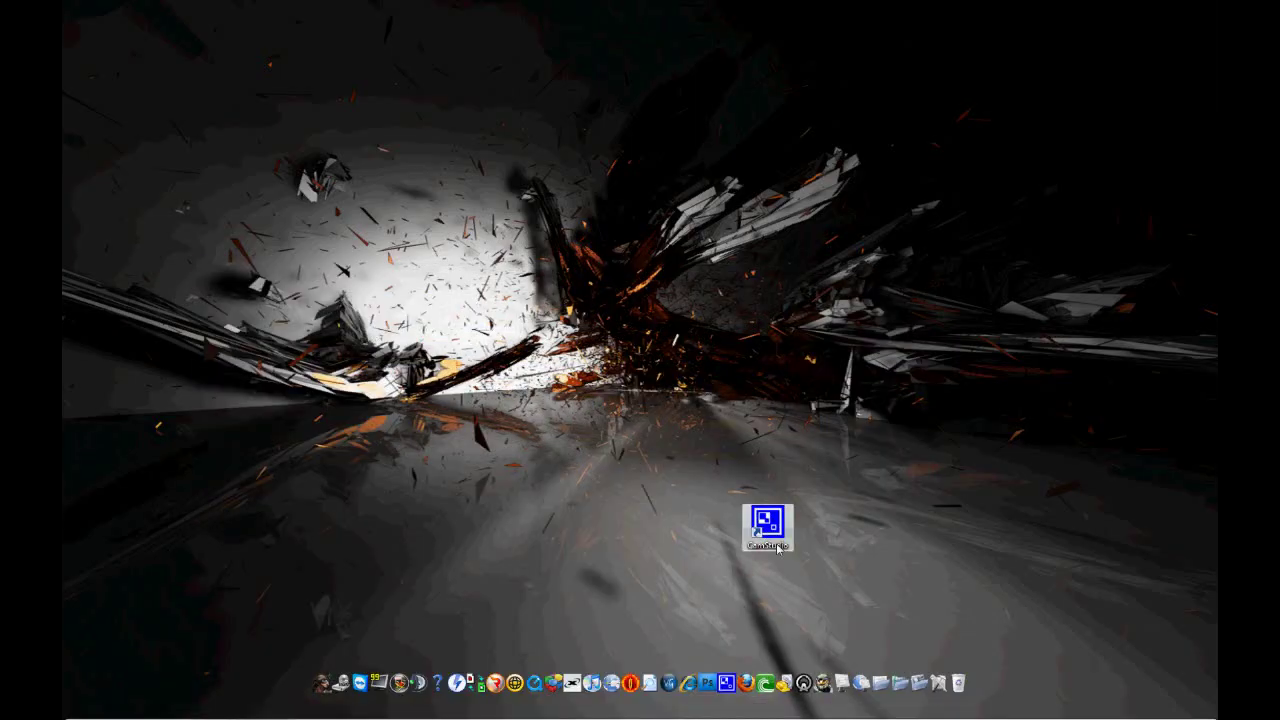